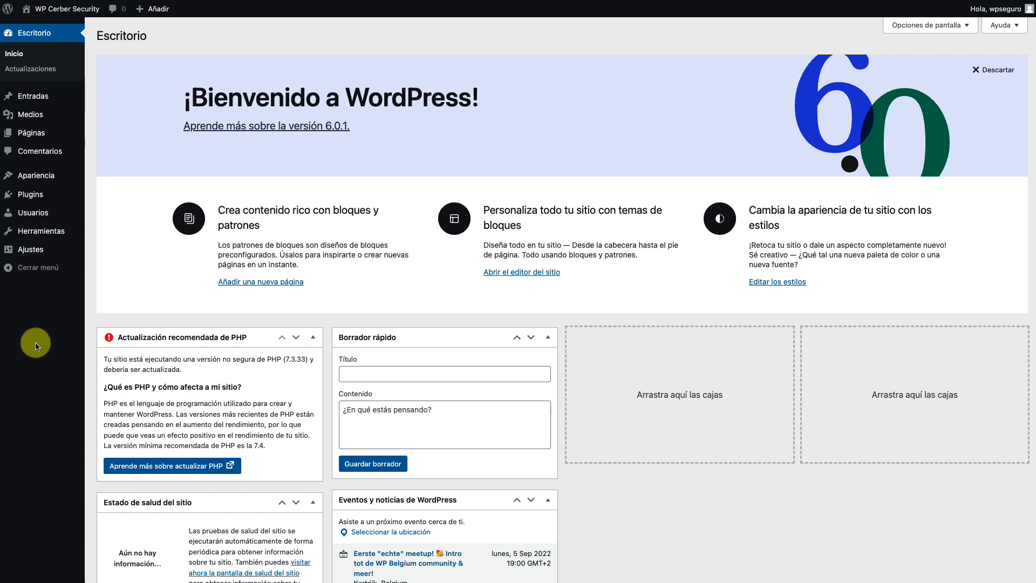
Step: Search the installable plugins for "wp cerber"
mouse_move(31, 196)
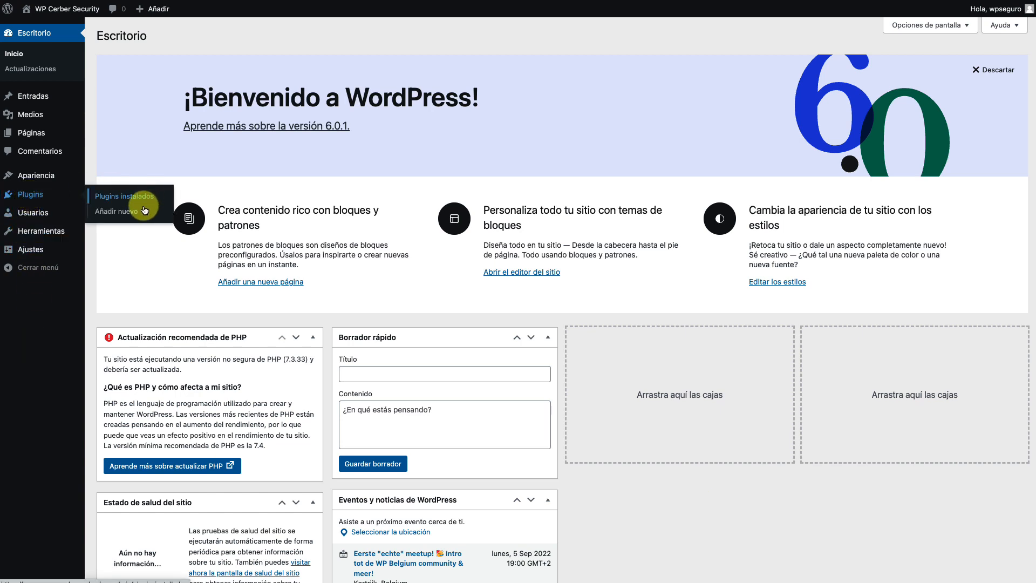
click(122, 210)
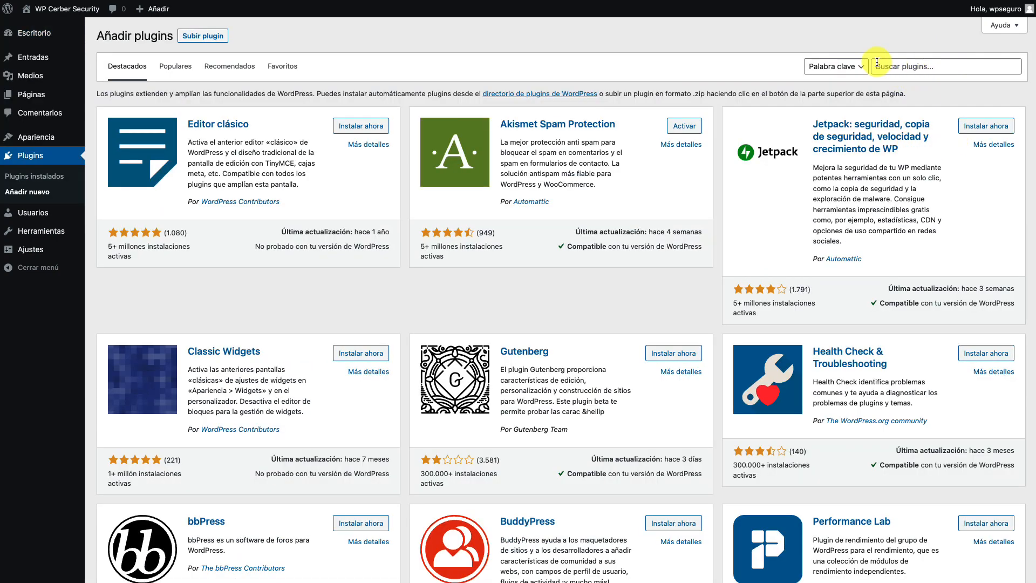
click(886, 65)
click(894, 90)
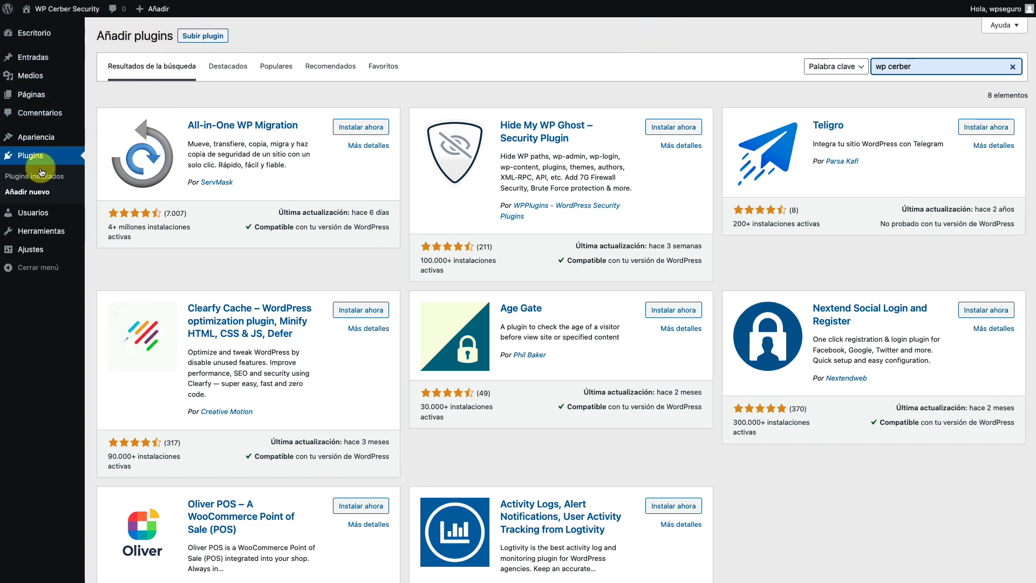
Step: Upload the plugin file wp-cerber.zip, install it and activate it
click(201, 37)
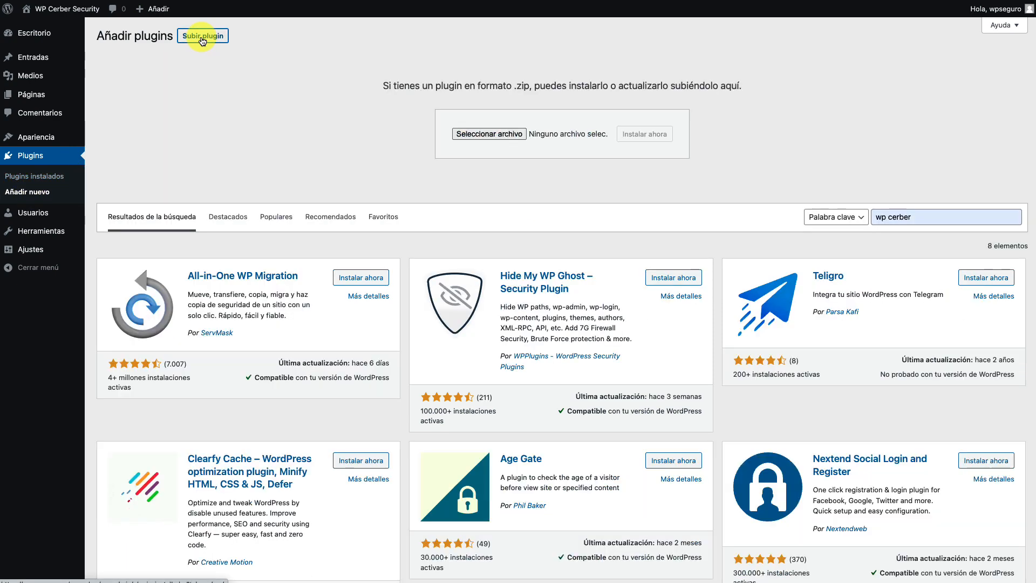
click(509, 134)
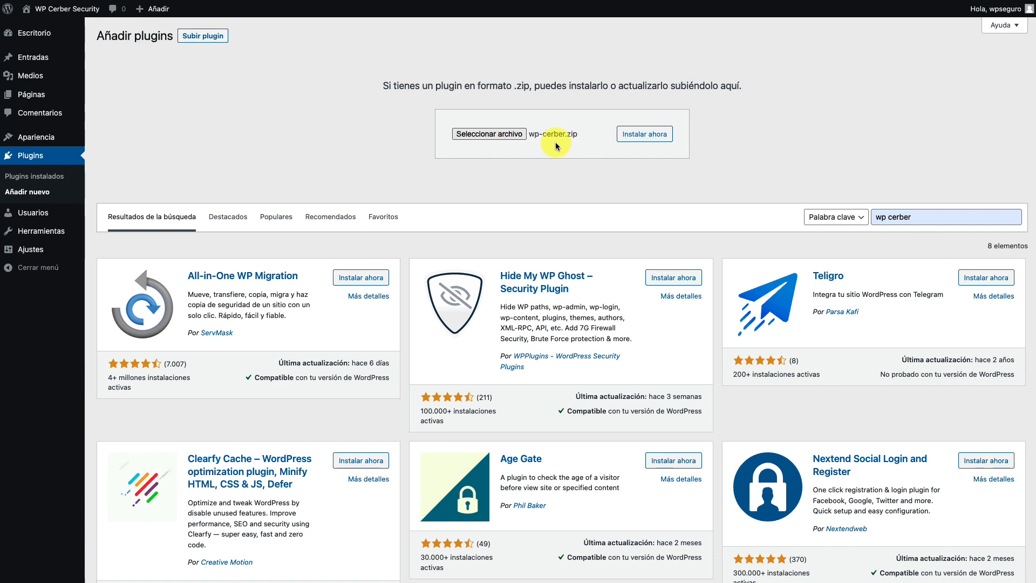
click(636, 139)
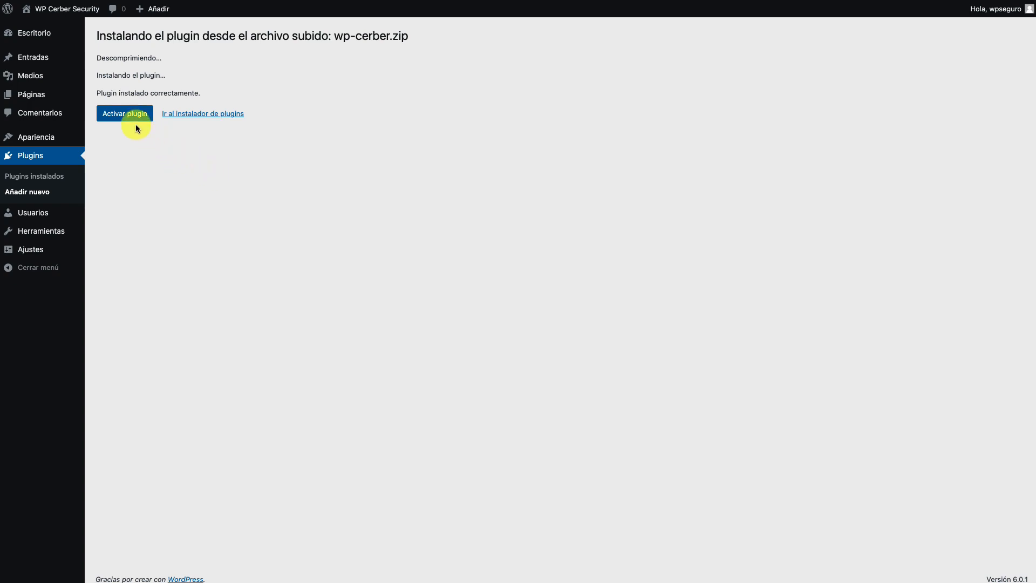
click(129, 114)
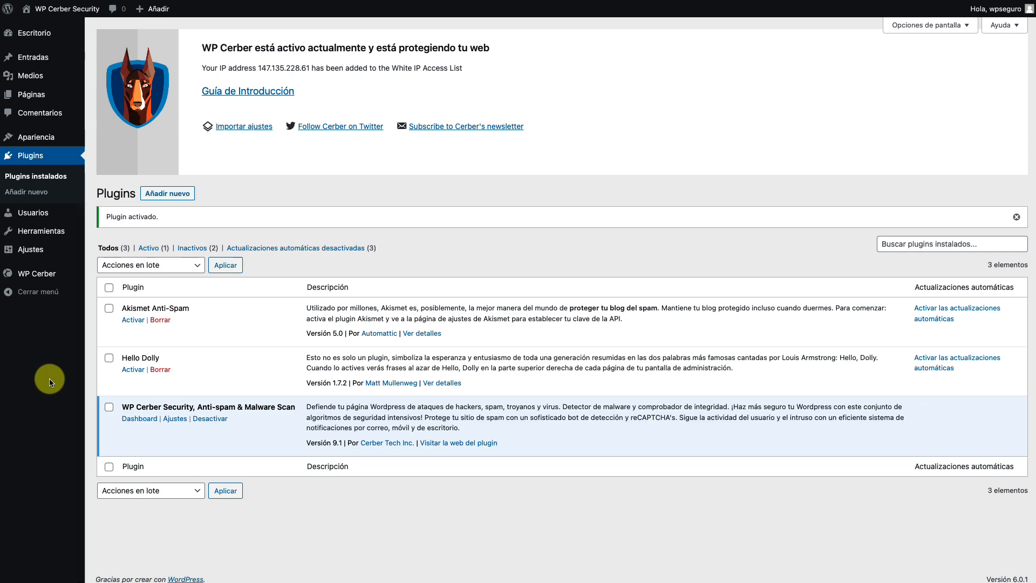
Step: Review WP Cerber's settings, from login security and the custom login page to proactive security rules and Citadel mode
mouse_move(46, 276)
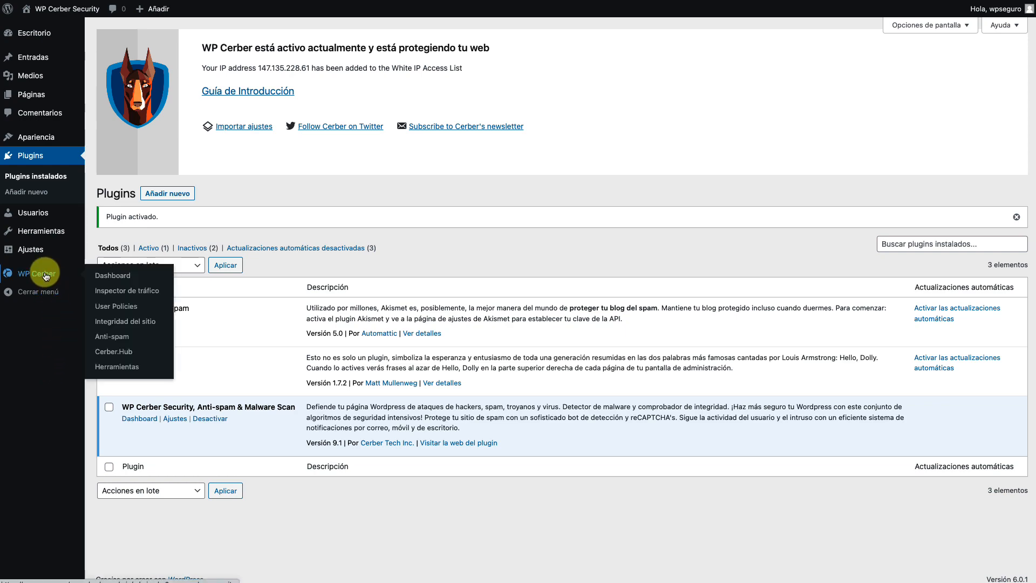
click(106, 276)
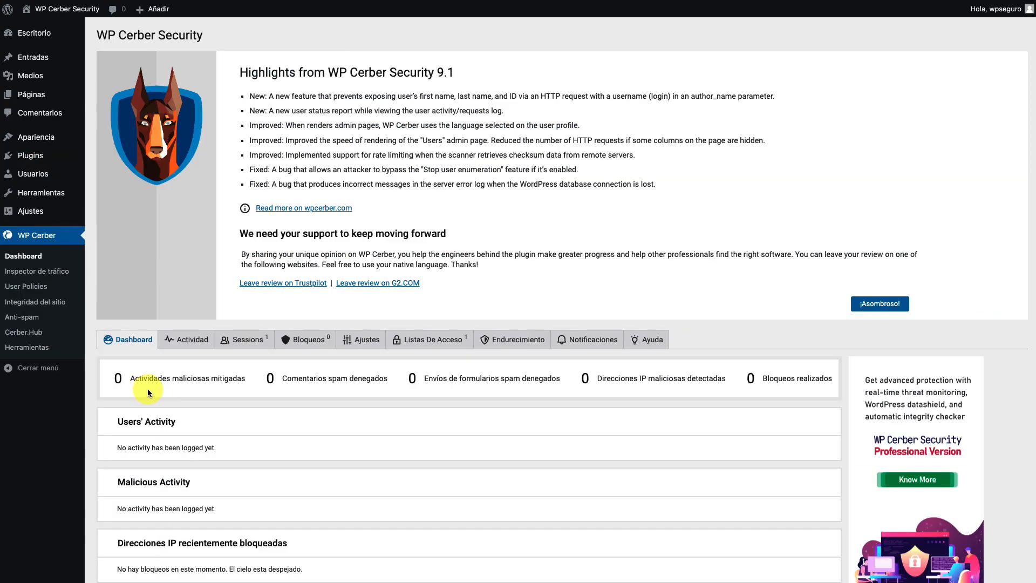
click(361, 343)
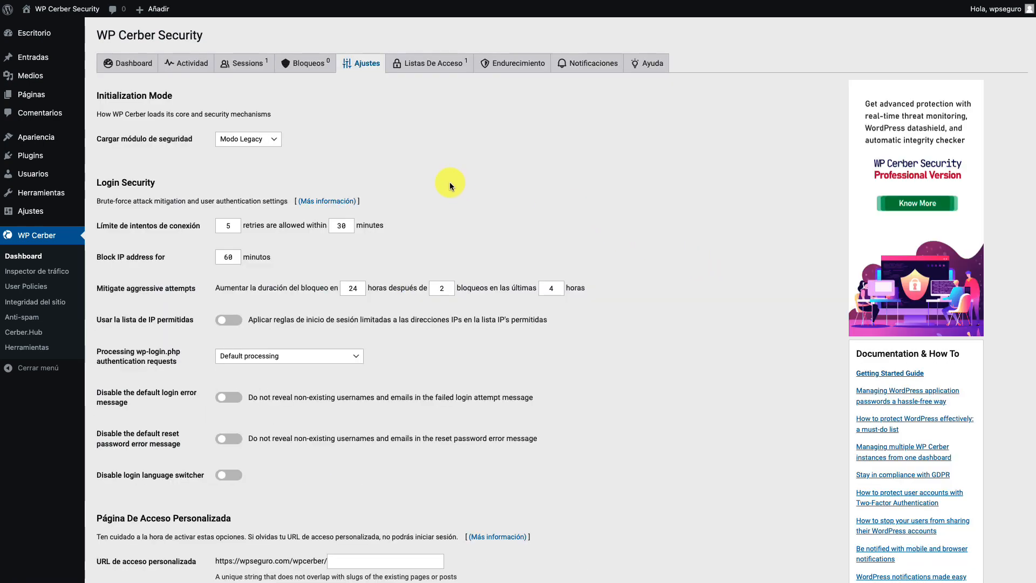
scroll(442, 182, down, 9)
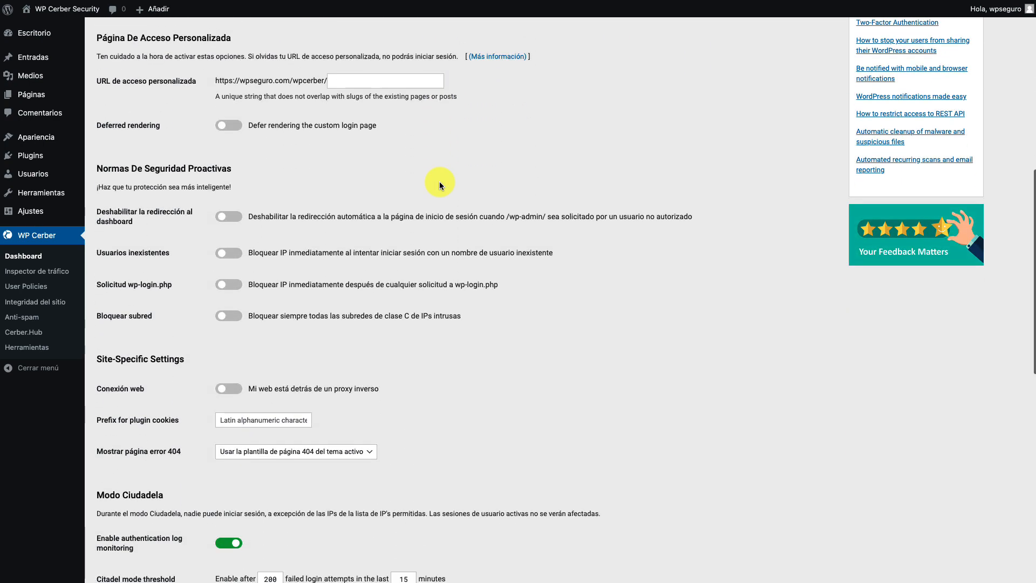
scroll(436, 186, down, 6)
scroll(432, 196, up, 5)
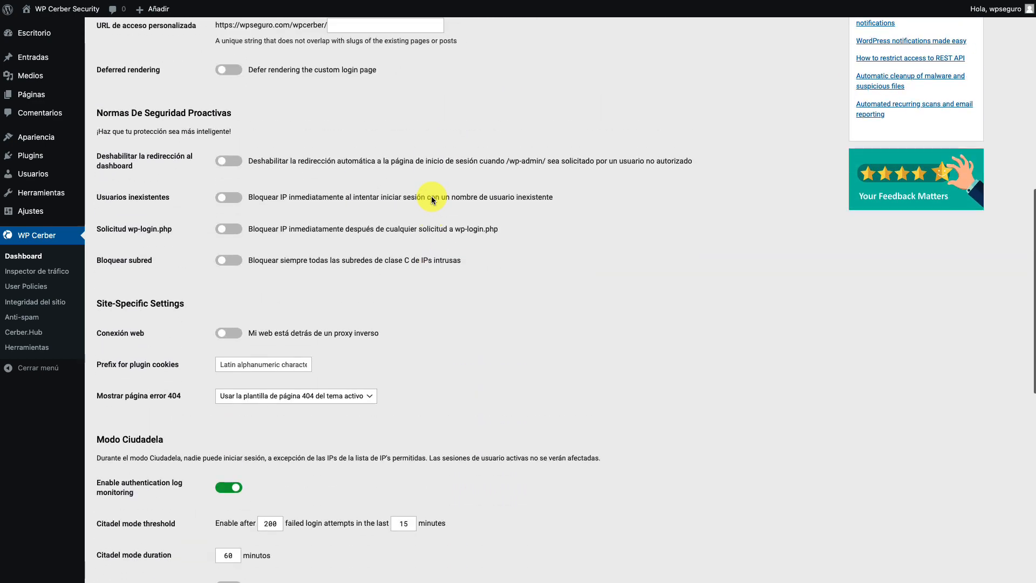
scroll(432, 199, up, 10)
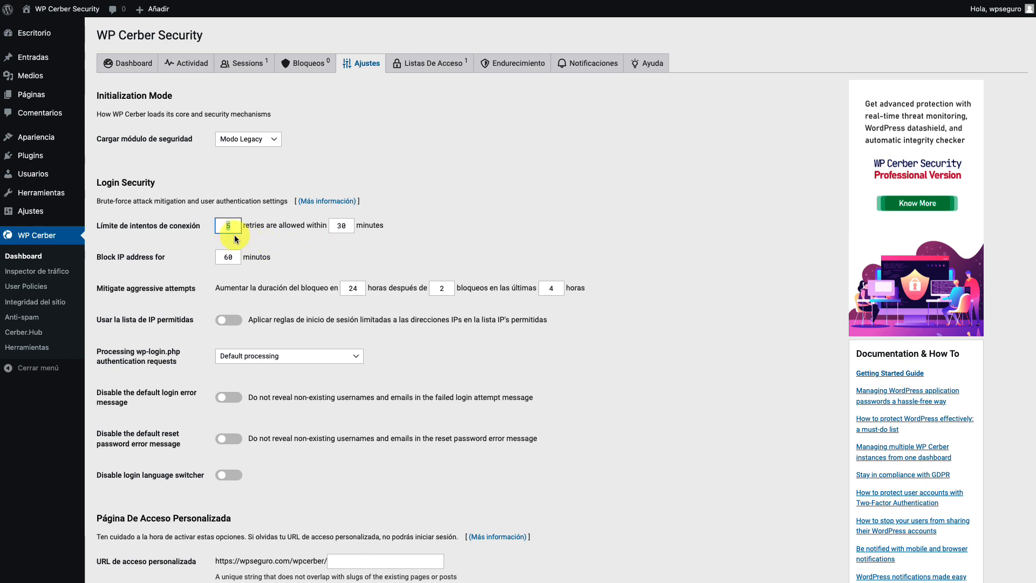
Step: Set the login attempt limit to 8 retries in the Login Security settings
text(8)
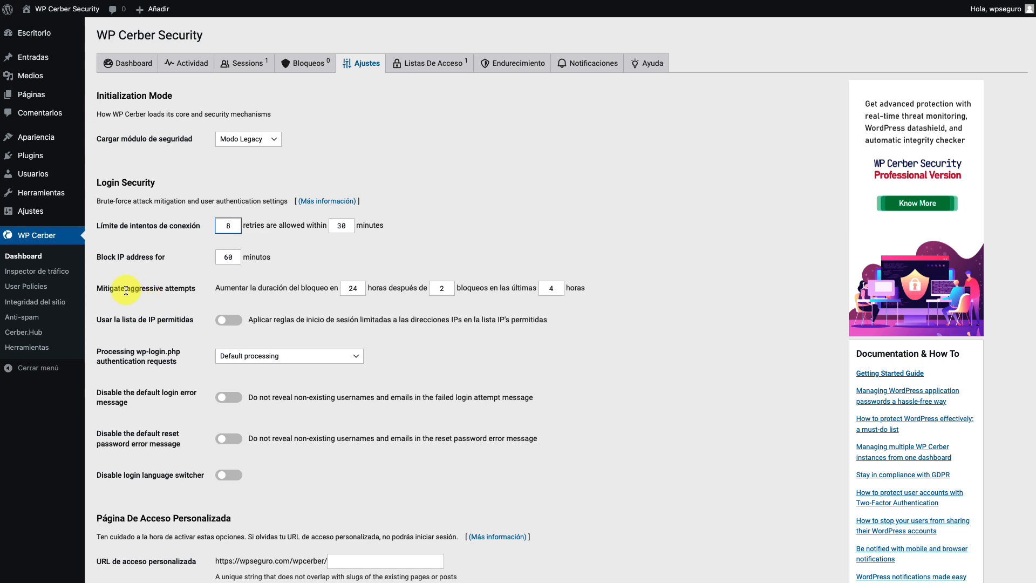
drag(126, 289, 209, 296)
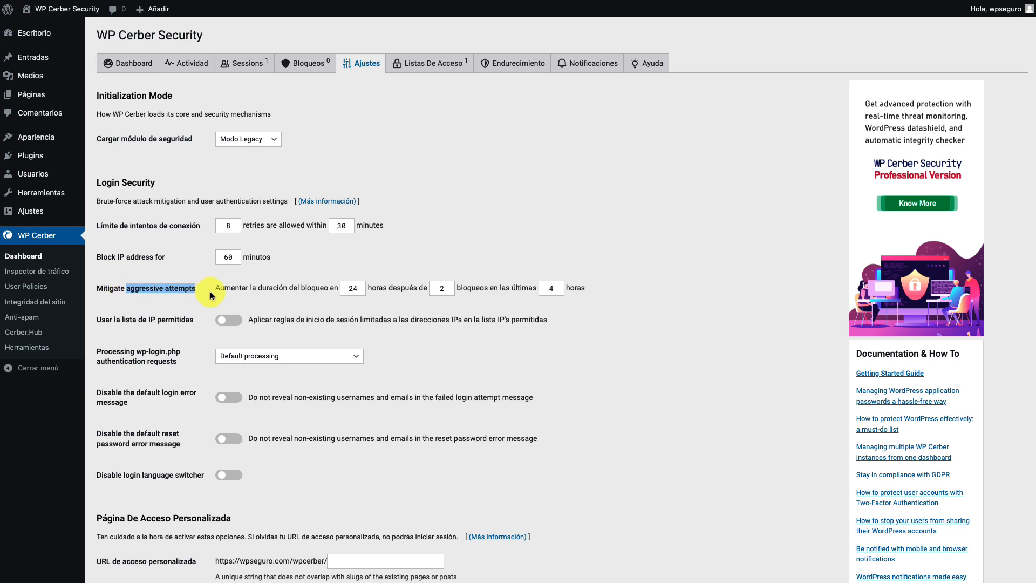
click(368, 250)
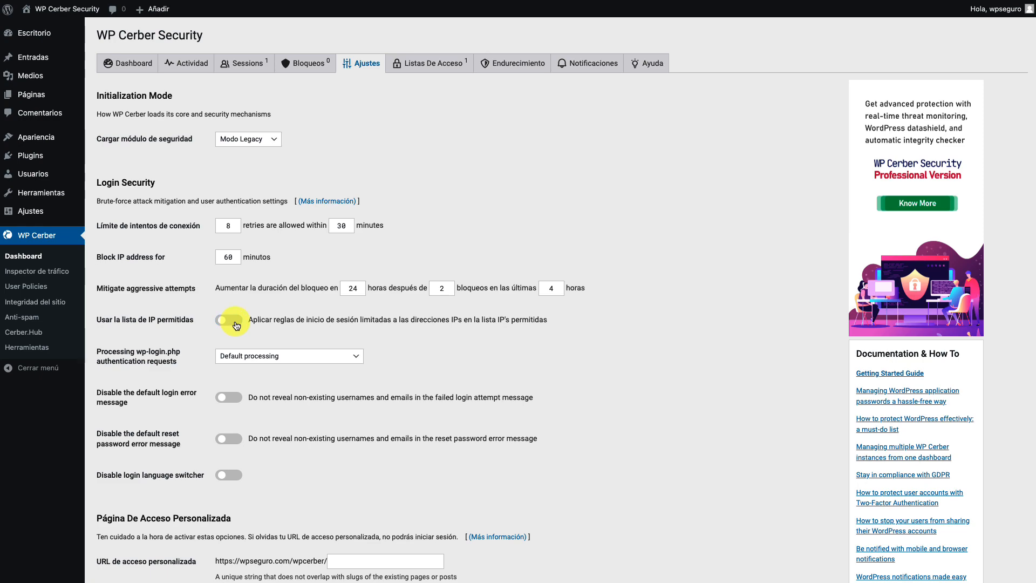
Step: Add 83.44.122.32 to the allowed IP list with the comment "Acceso desde dispositivo móvil legítimo"
click(414, 65)
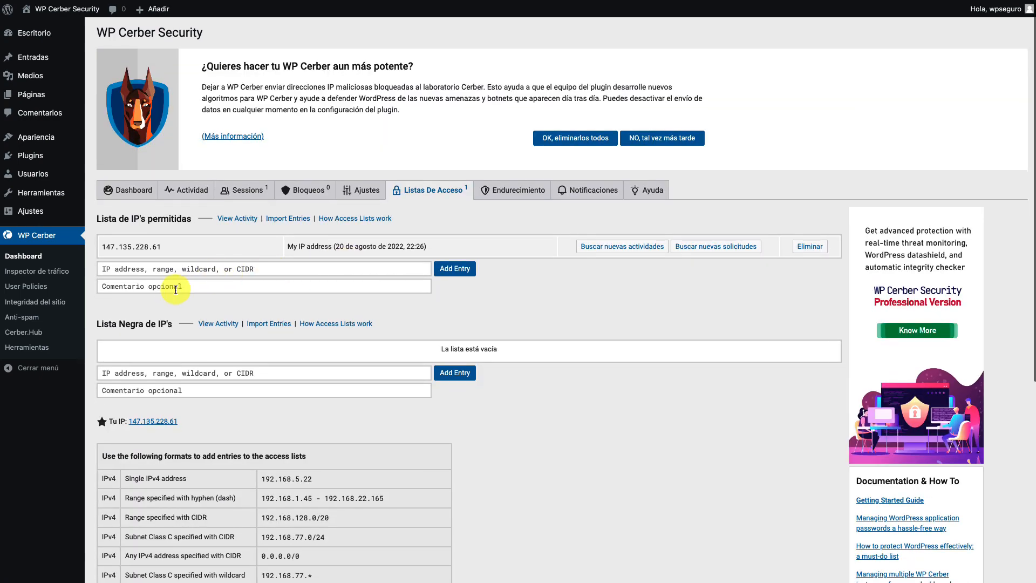
click(161, 270)
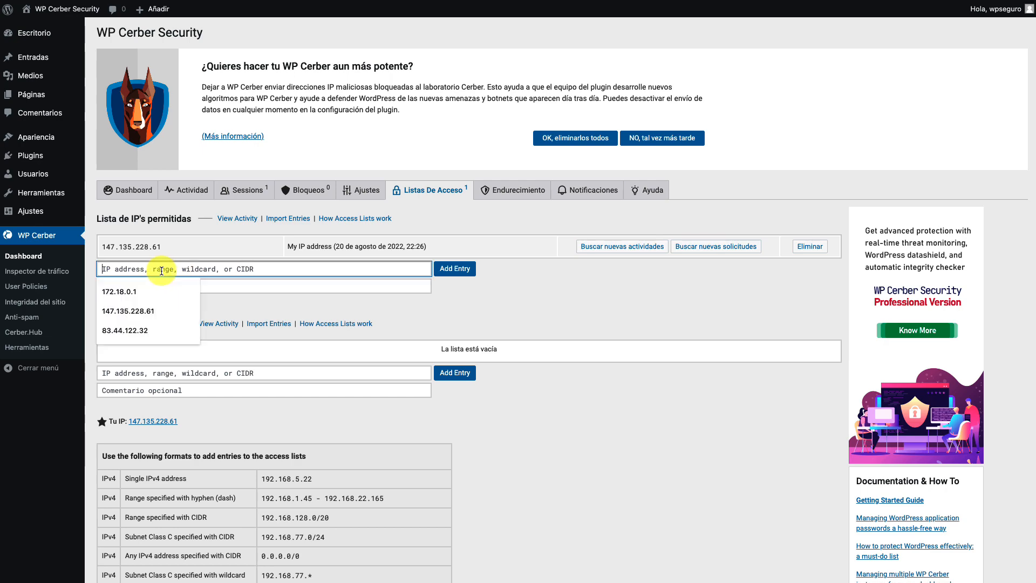
click(143, 330)
click(455, 269)
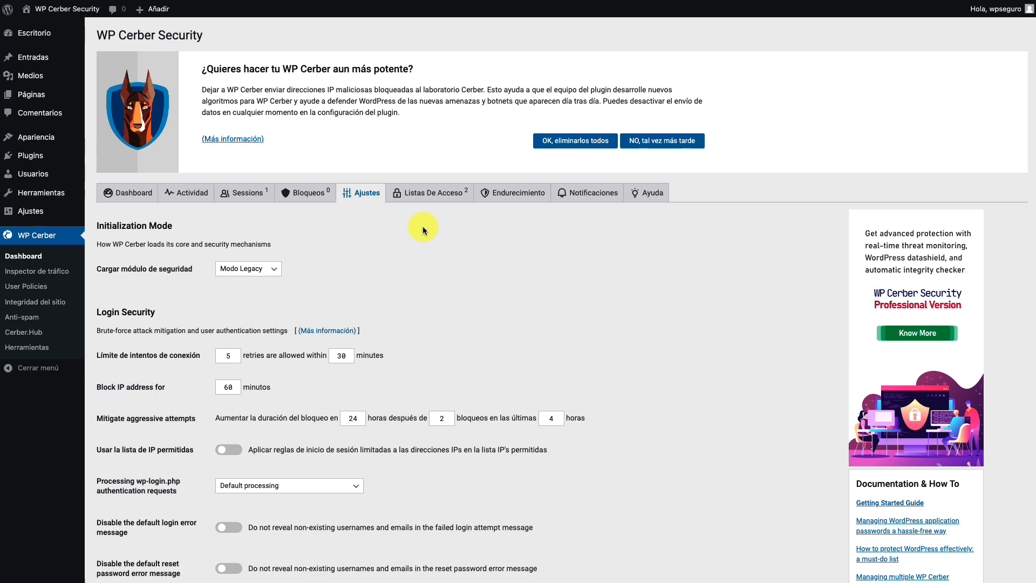
Step: Compare the logged login attempts with the allowed IP list and the login security settings
click(429, 193)
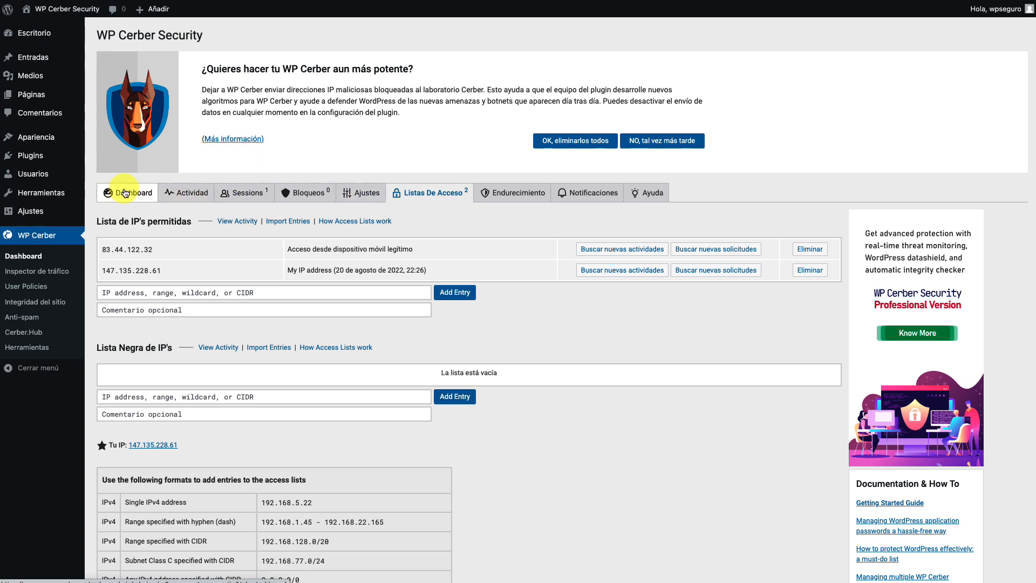
click(121, 194)
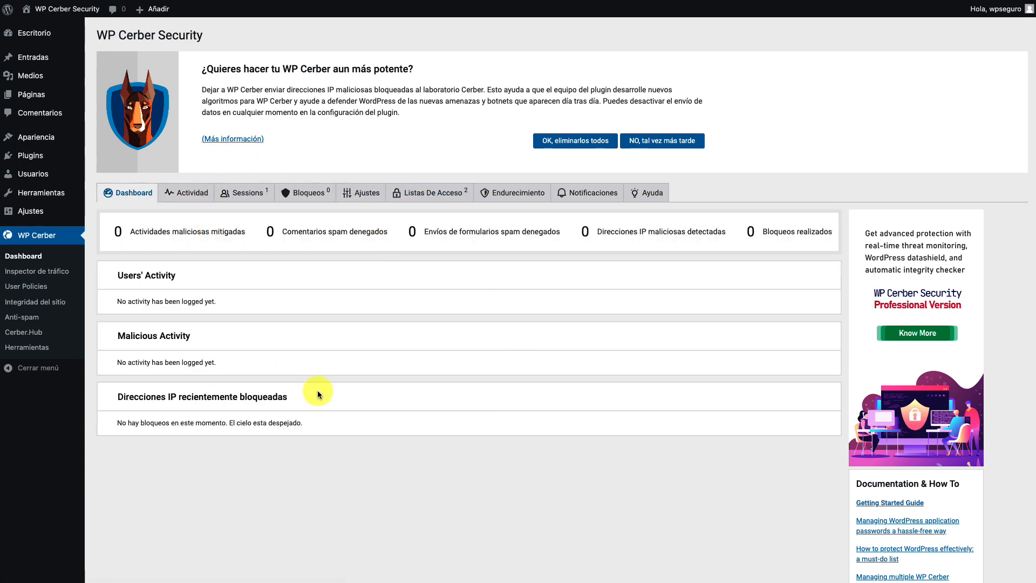
click(188, 196)
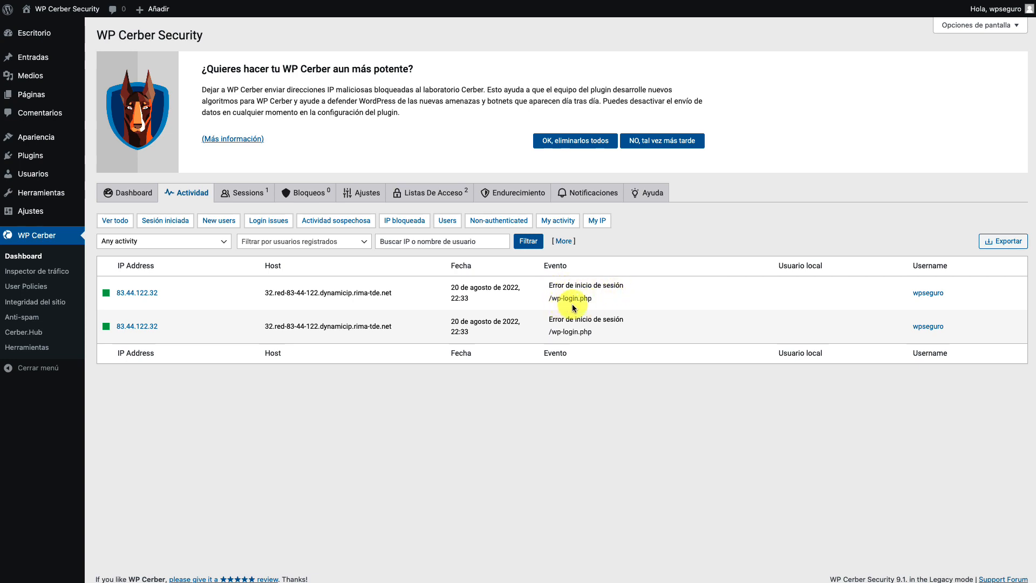
click(448, 192)
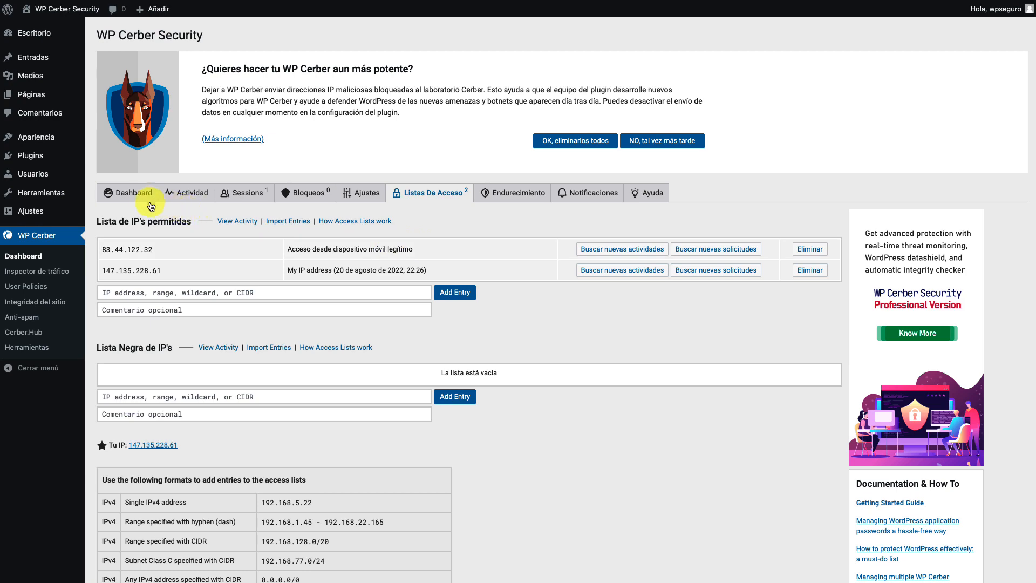
click(134, 194)
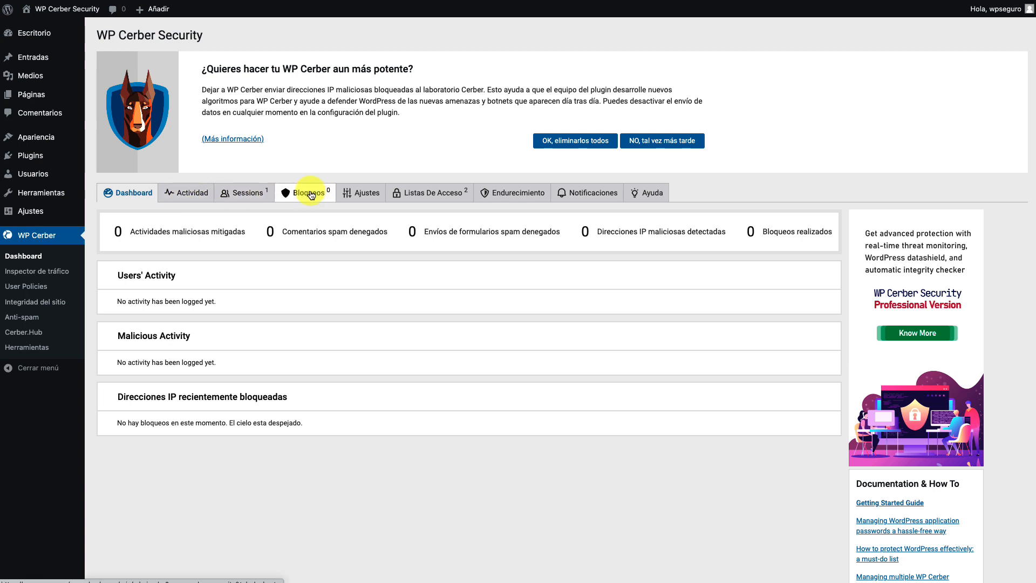
click(357, 194)
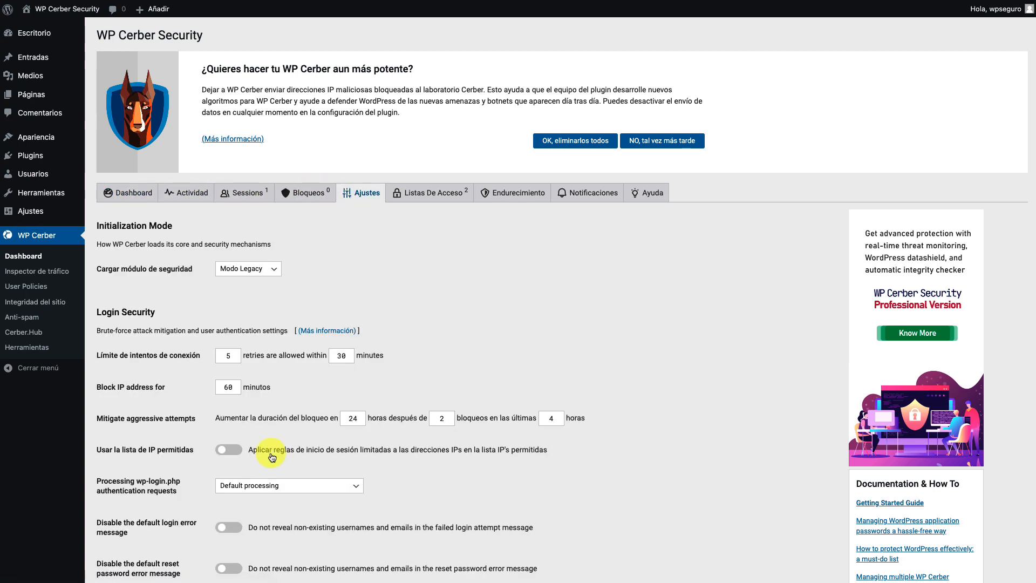
Step: Reload the activity log repeatedly to follow new login attempts, and check the list of blocked IPs
click(138, 194)
click(186, 201)
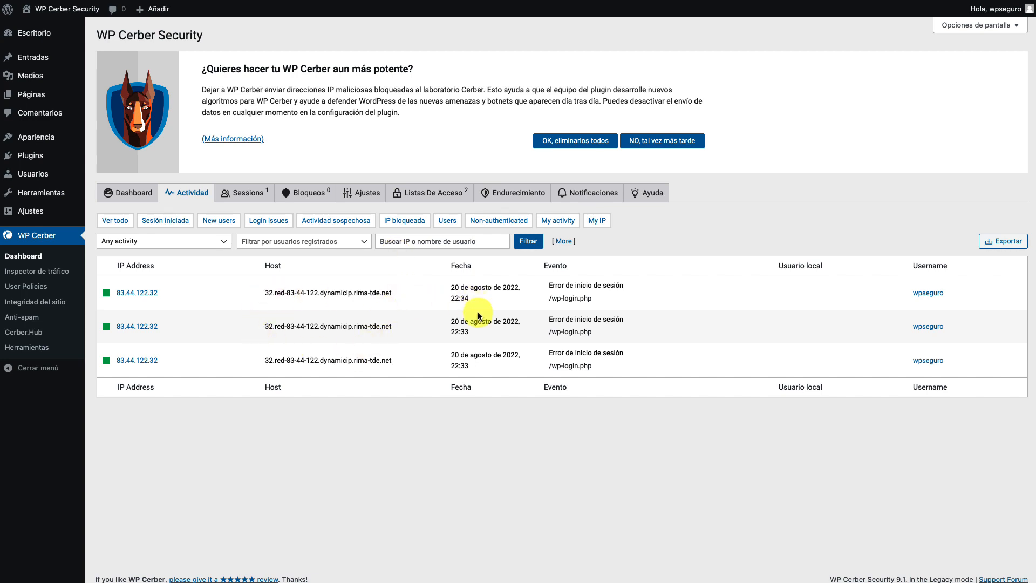
click(195, 203)
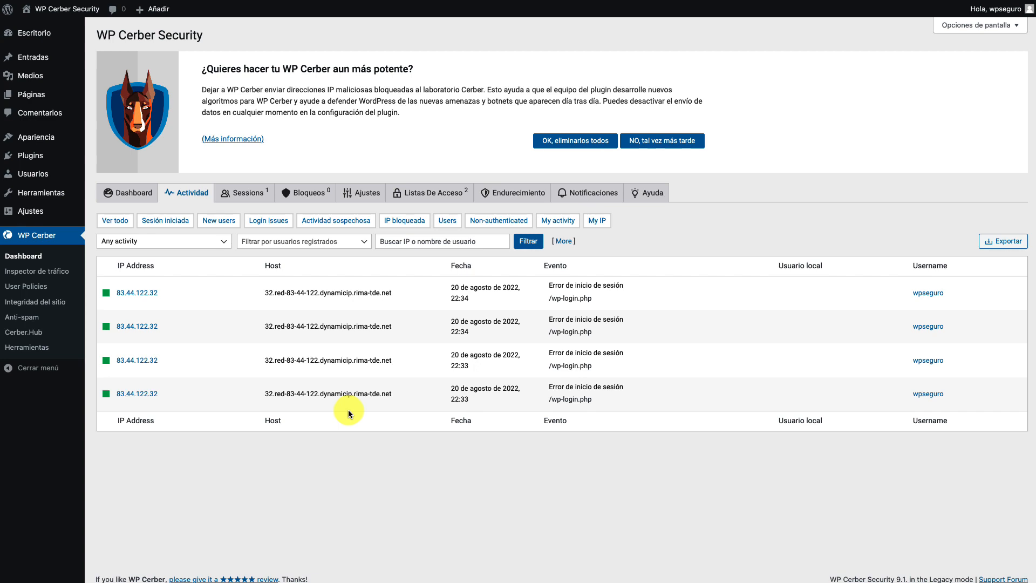
click(178, 195)
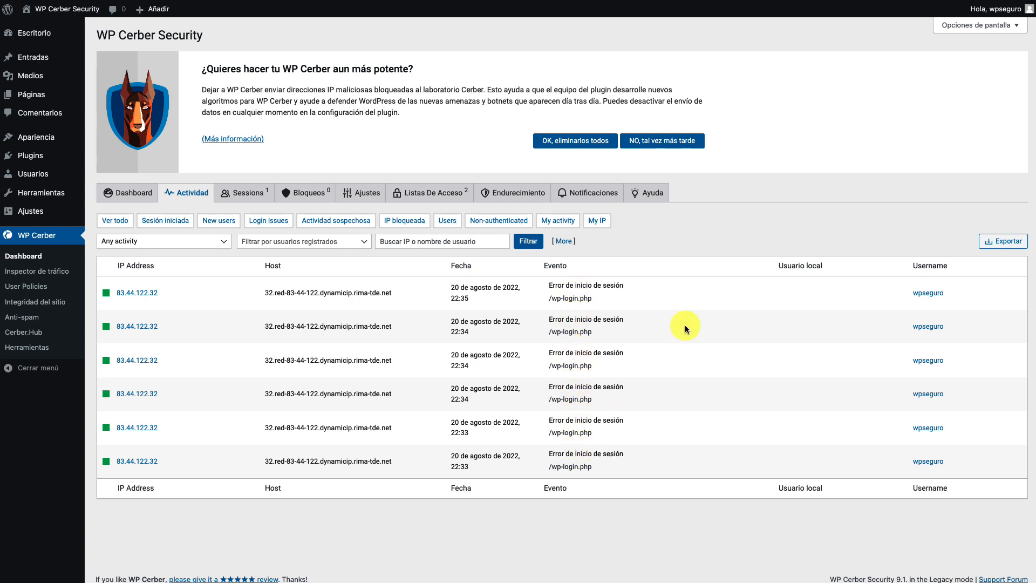
click(316, 198)
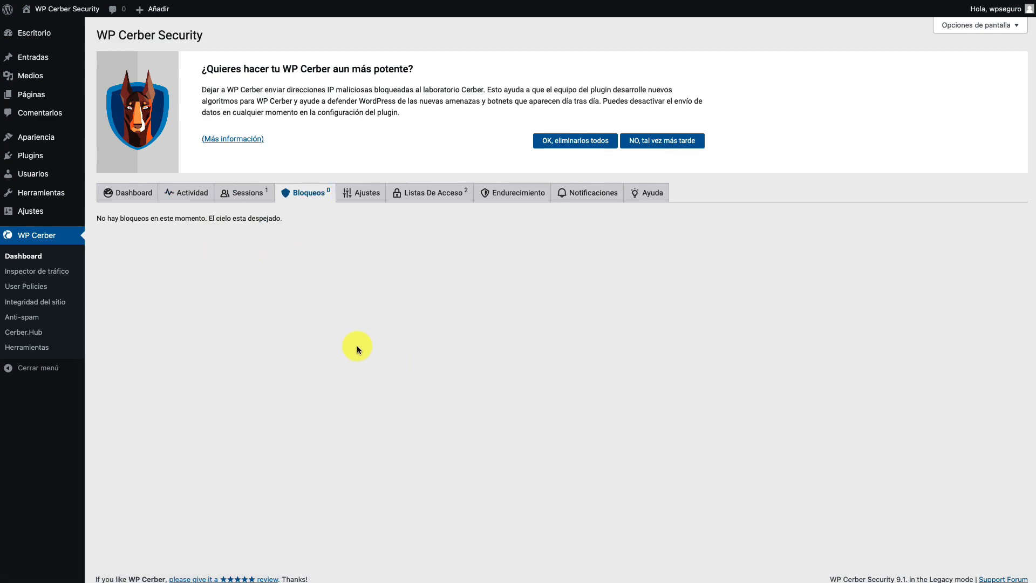
click(430, 191)
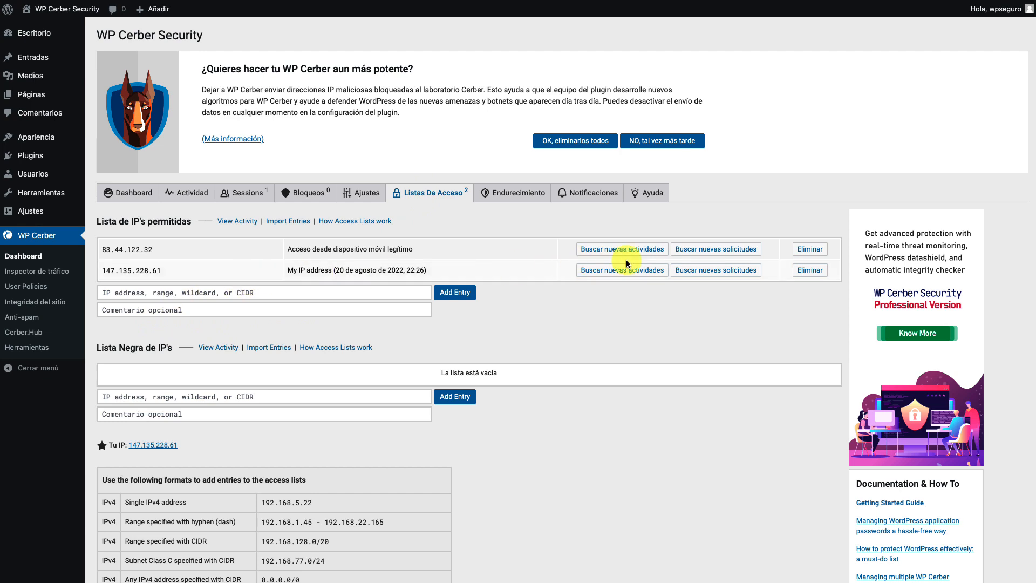
click(801, 254)
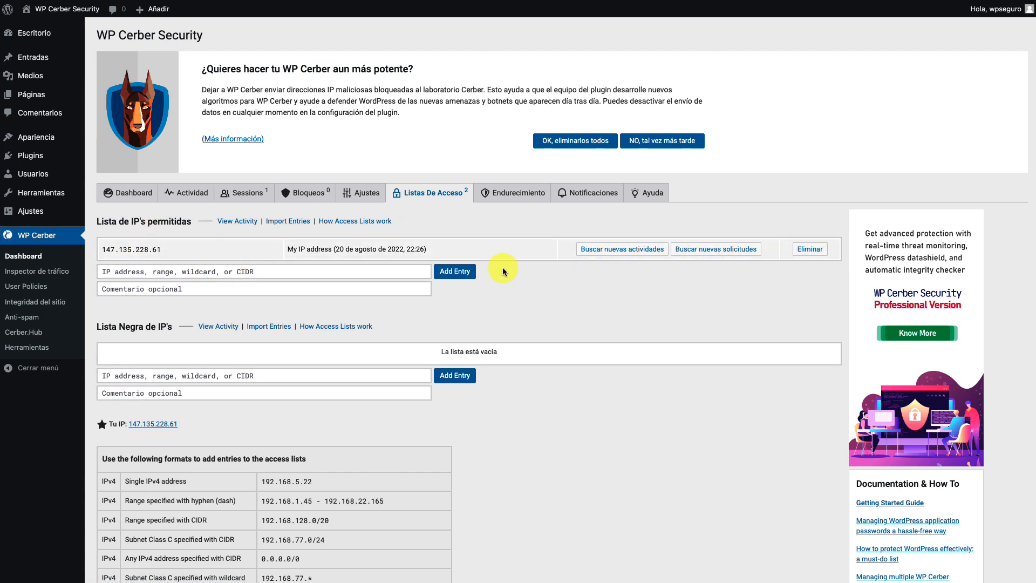
Step: Check the activity log against the login security settings, and filter it by the username of the failed login attempts
click(193, 194)
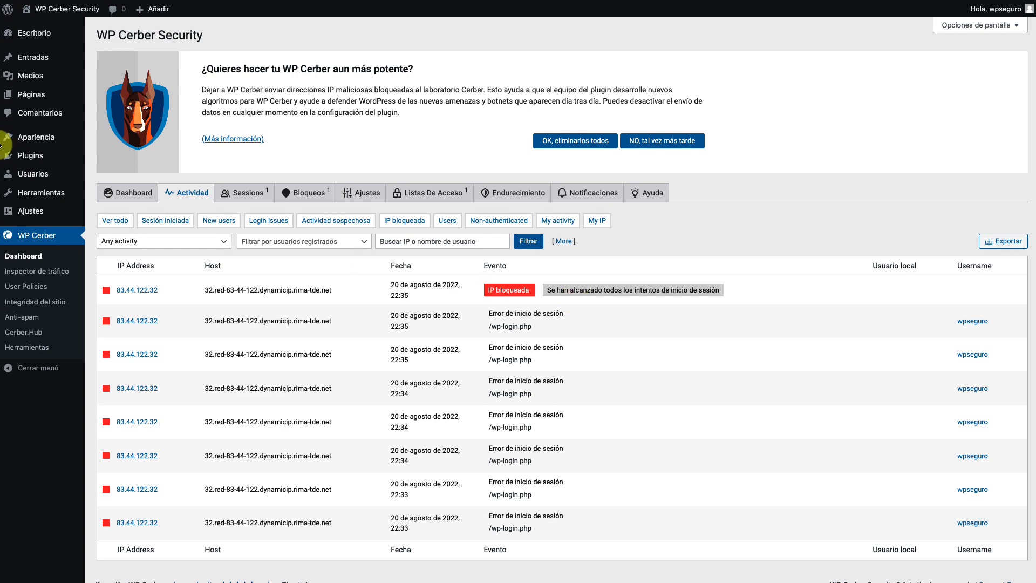
click(364, 194)
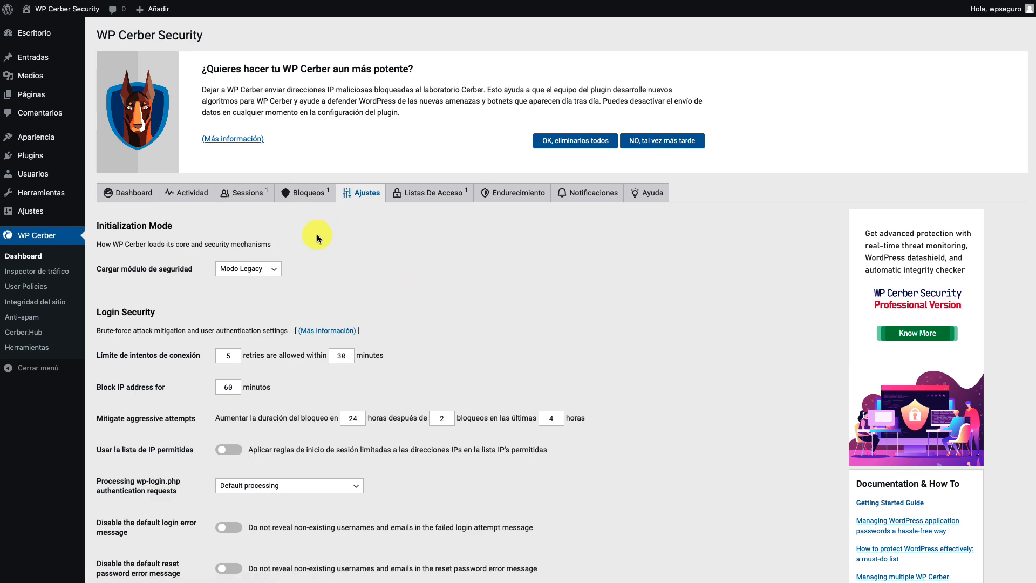
click(198, 199)
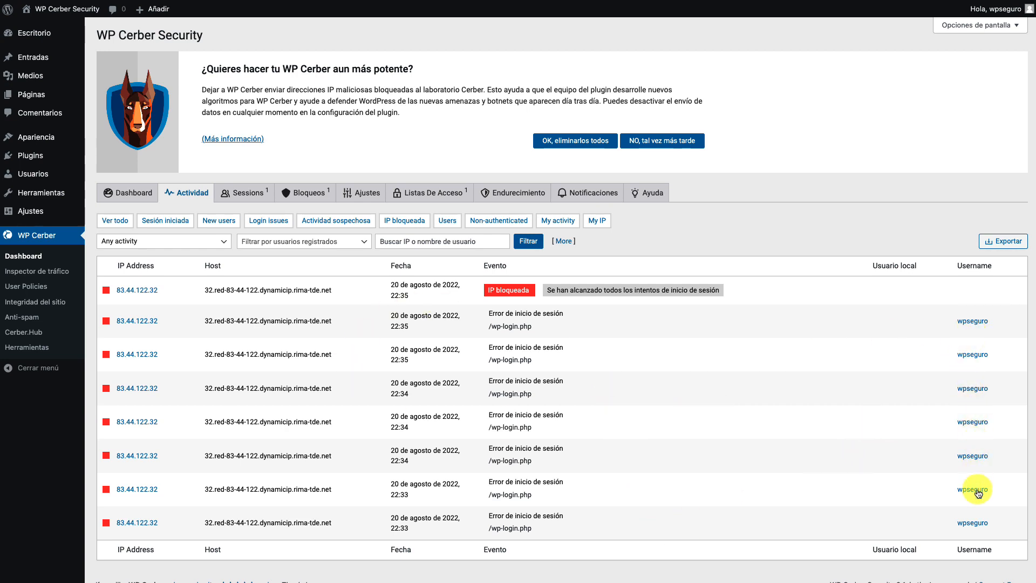
click(976, 322)
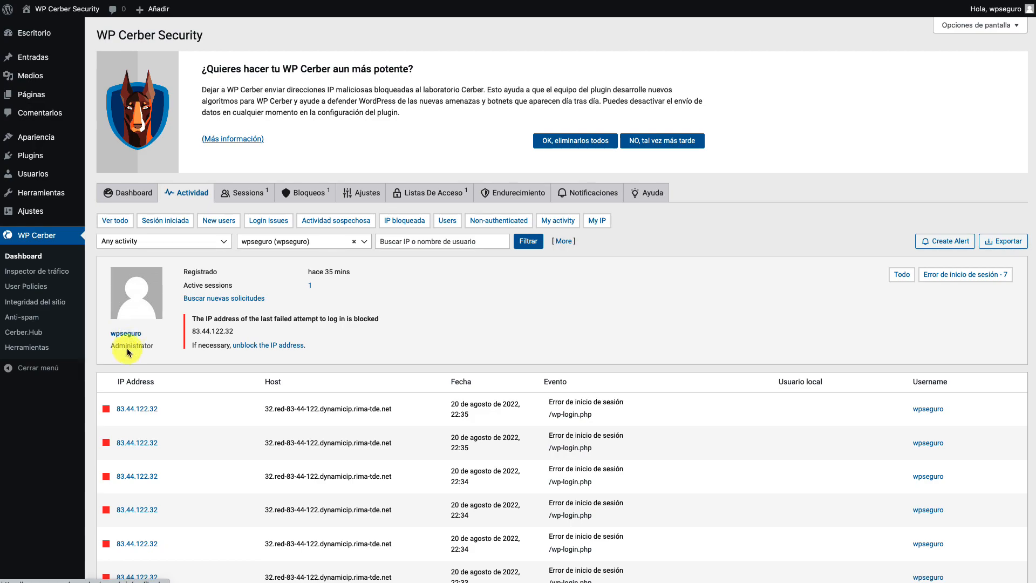
Step: Open the administrator's user profile from the filtered activity log and look through its options
click(127, 335)
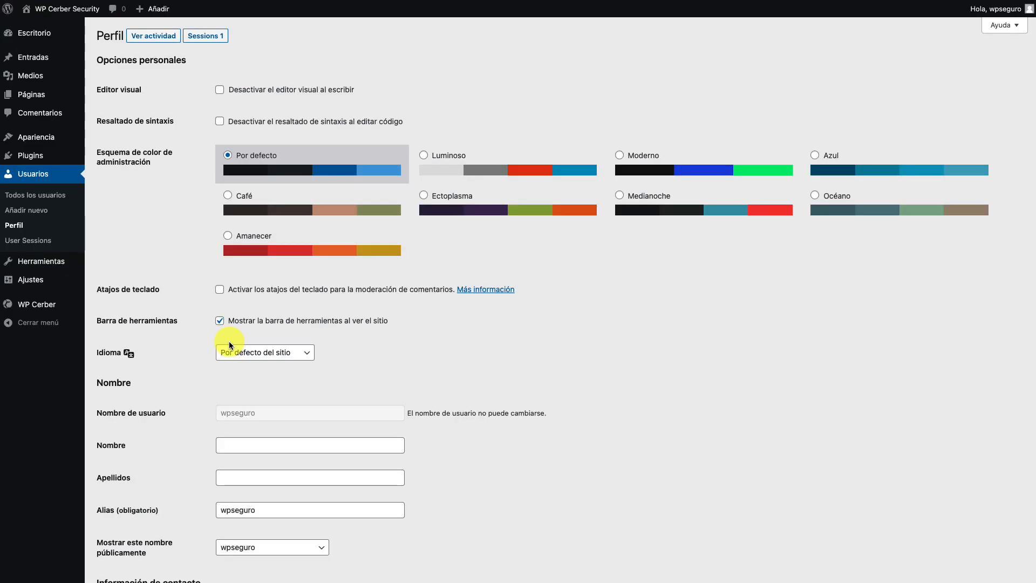
scroll(150, 235, down, 10)
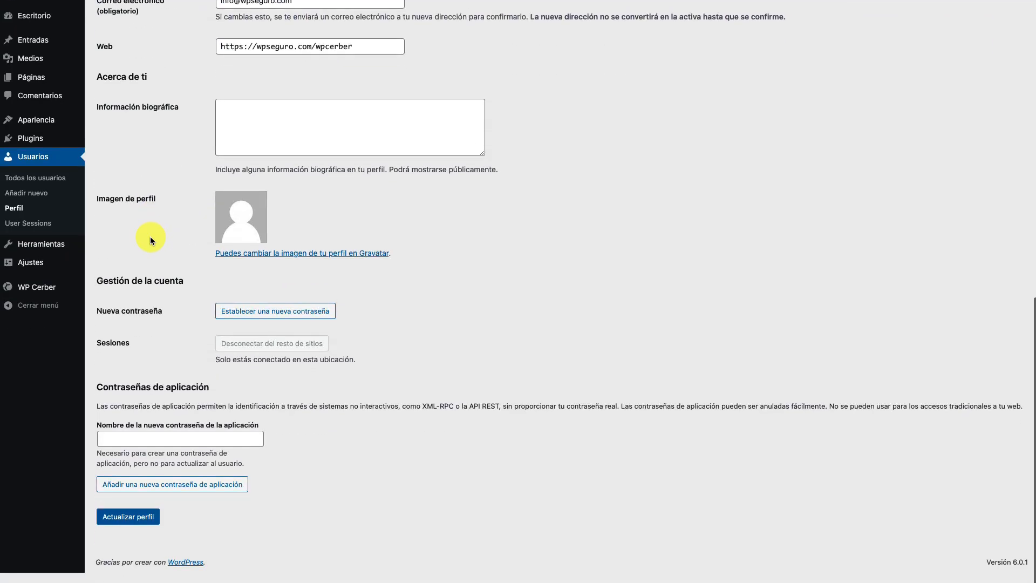
scroll(149, 233, up, 10)
Step: Examine the failed login records and the blocked-IP notice in the administrator account's activity log
scroll(810, 331, down, 2)
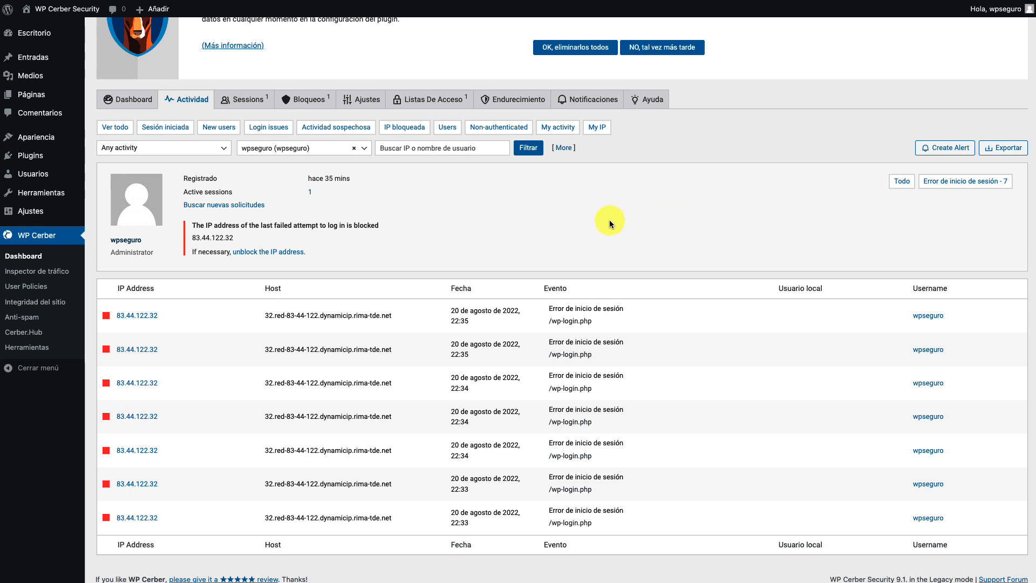
scroll(555, 225, up, 3)
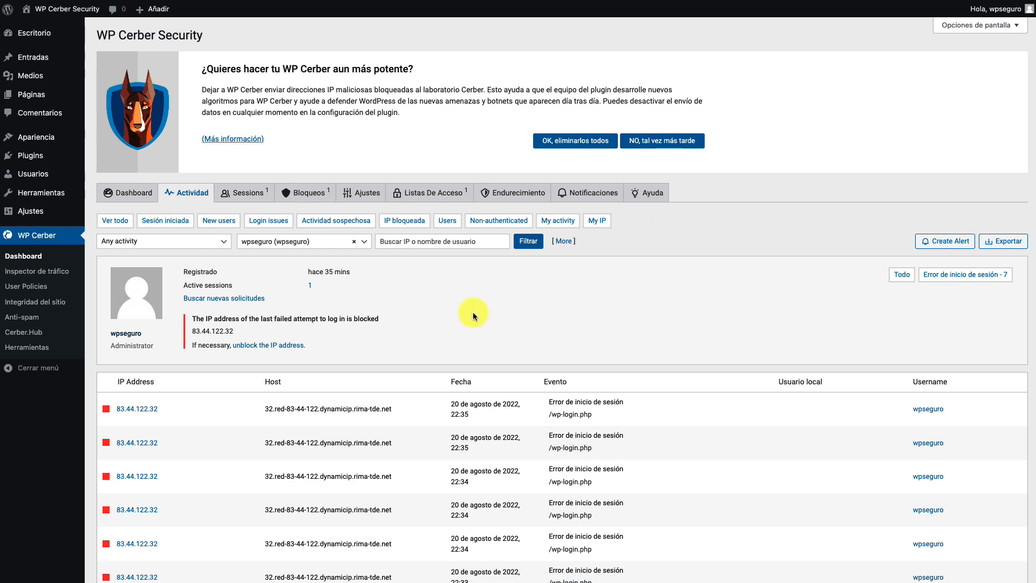
scroll(473, 313, down, 3)
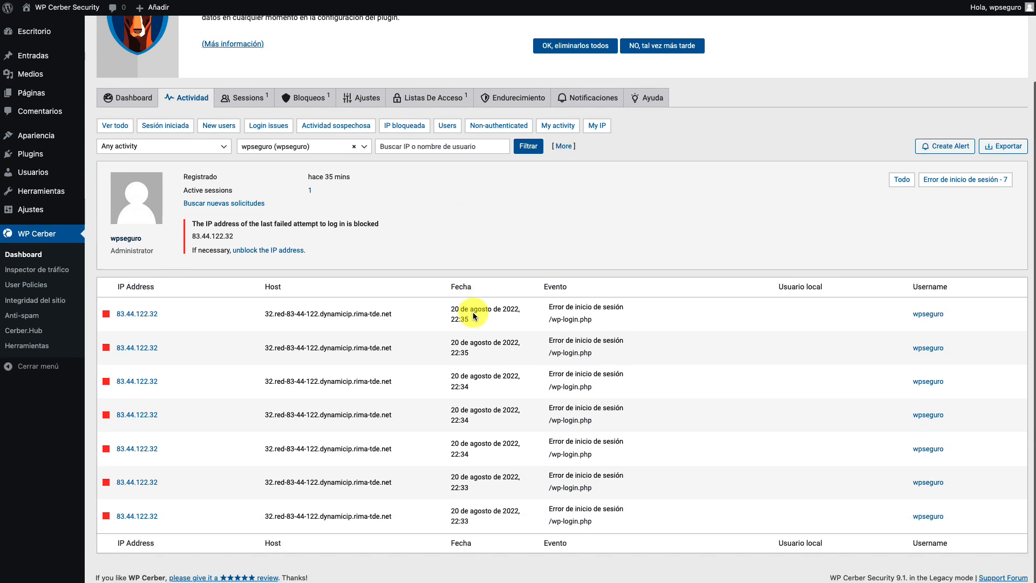
scroll(473, 313, up, 3)
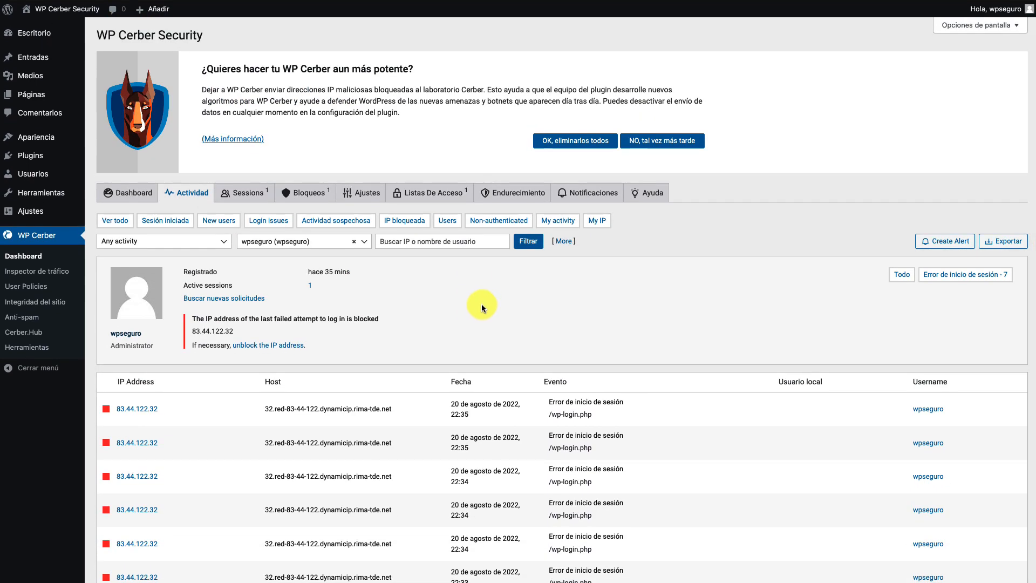
scroll(478, 303, down, 3)
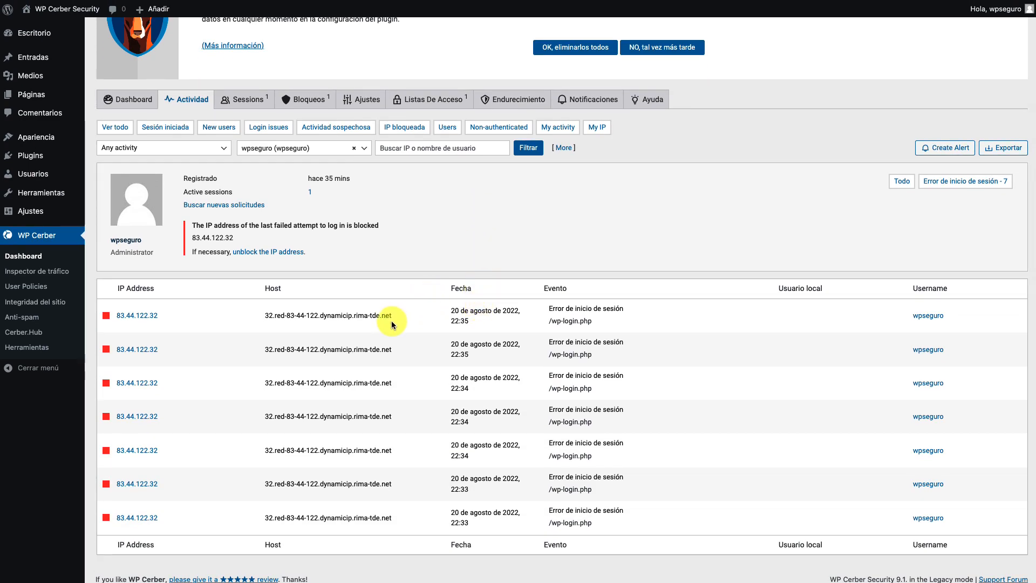
scroll(410, 308, up, 3)
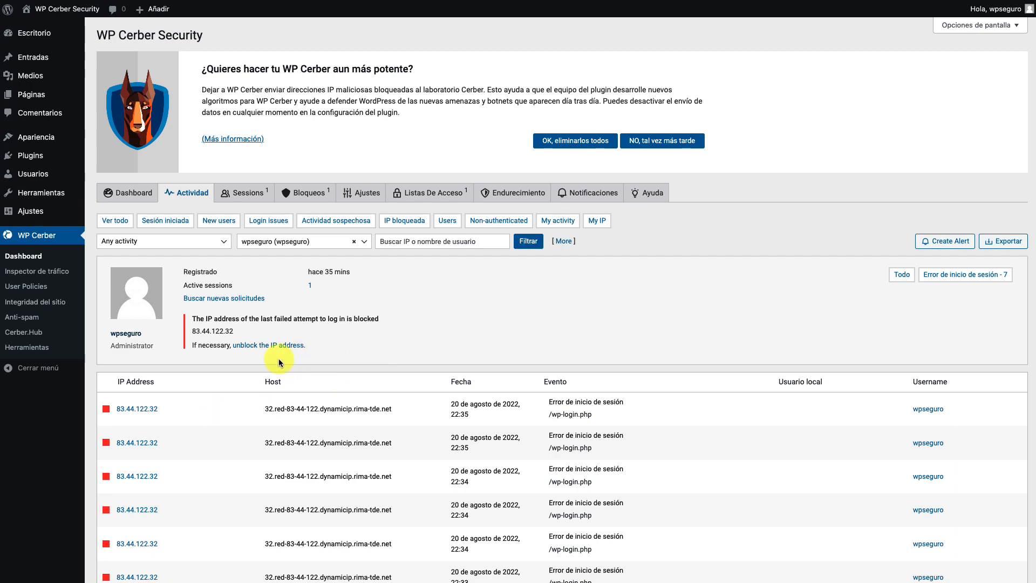
scroll(275, 362, down, 3)
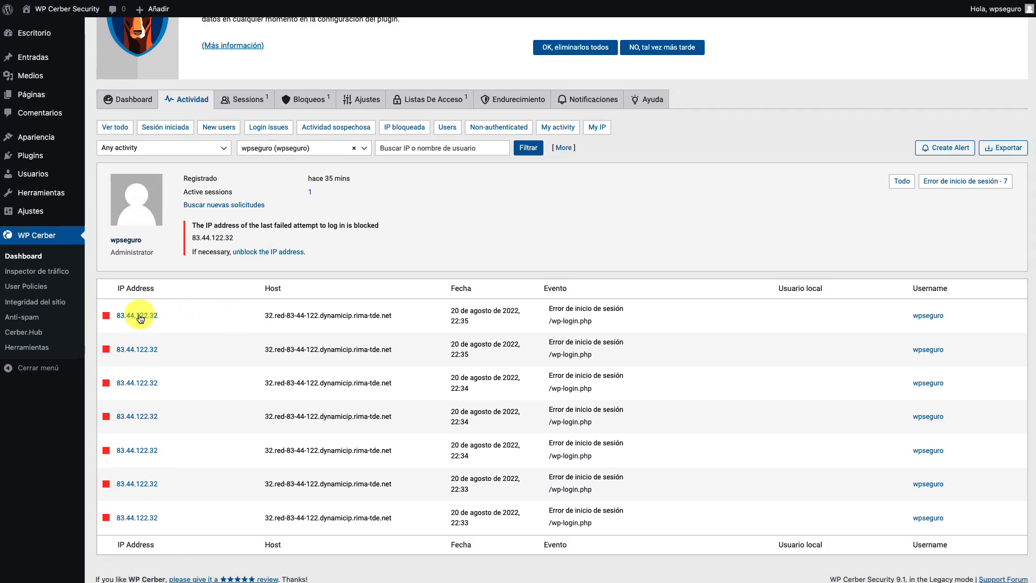
click(140, 316)
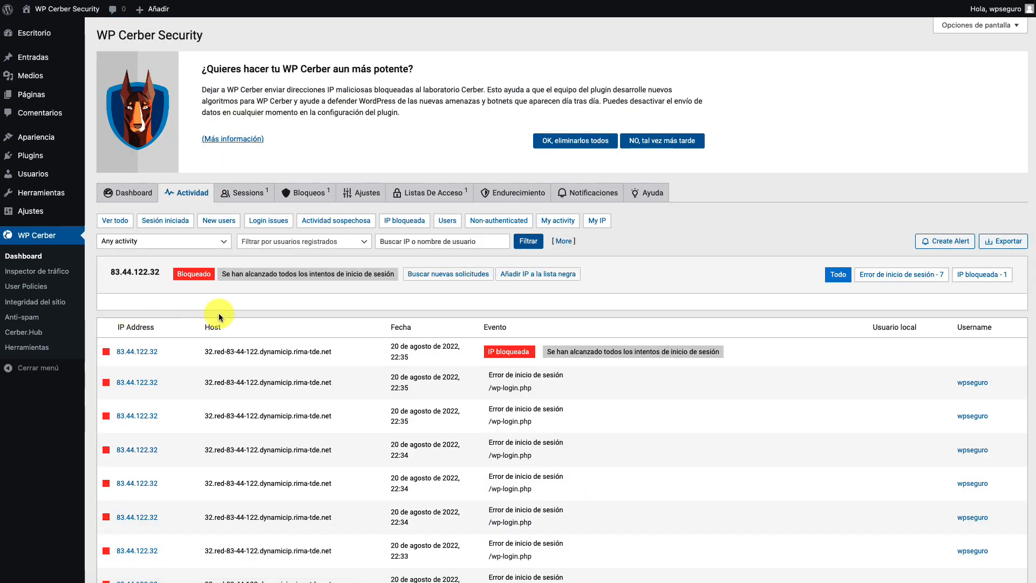
scroll(218, 314, down, 2)
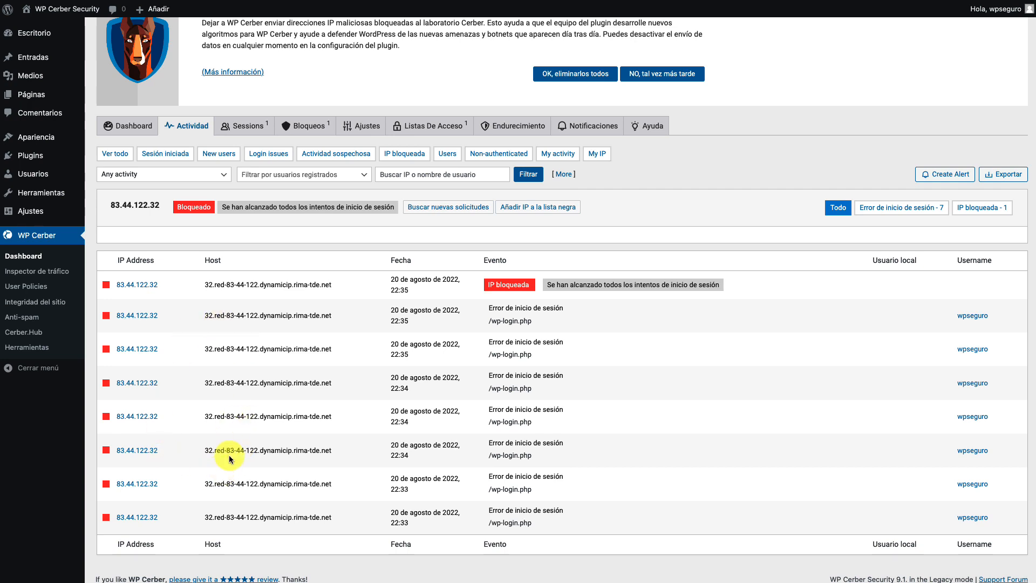
scroll(280, 292, up, 3)
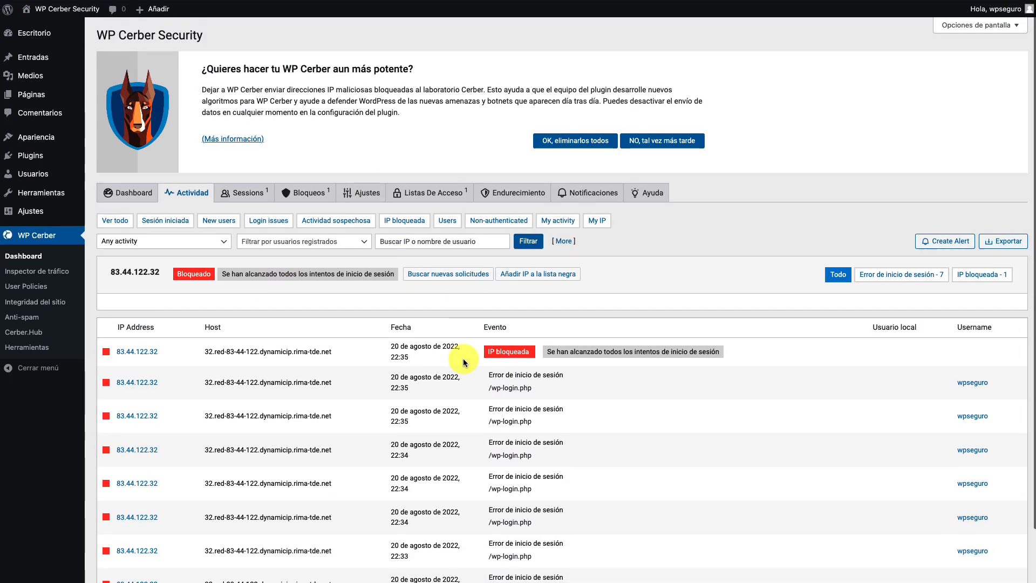
scroll(360, 438, down, 1)
scroll(361, 439, down, 2)
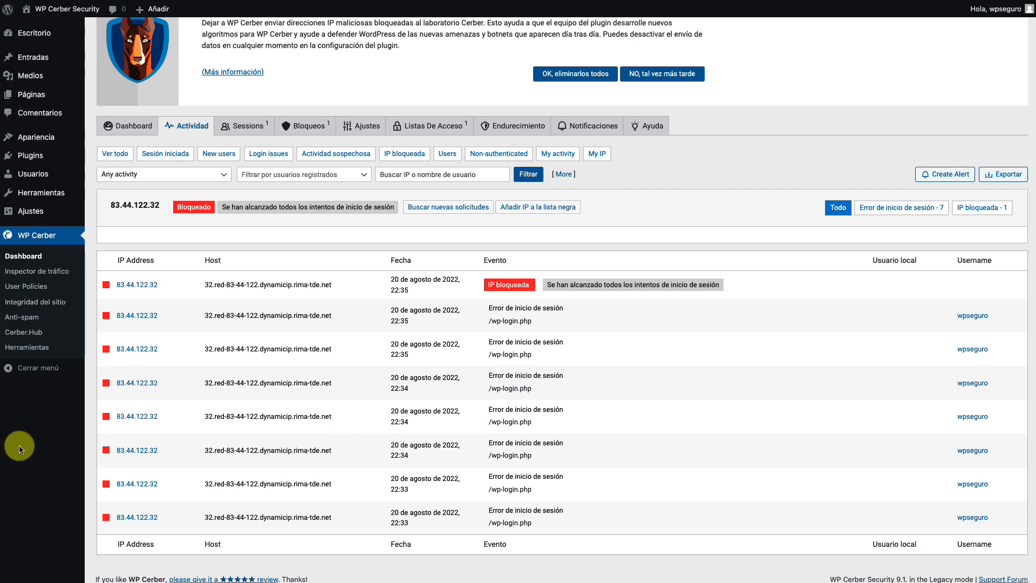
scroll(143, 416, up, 3)
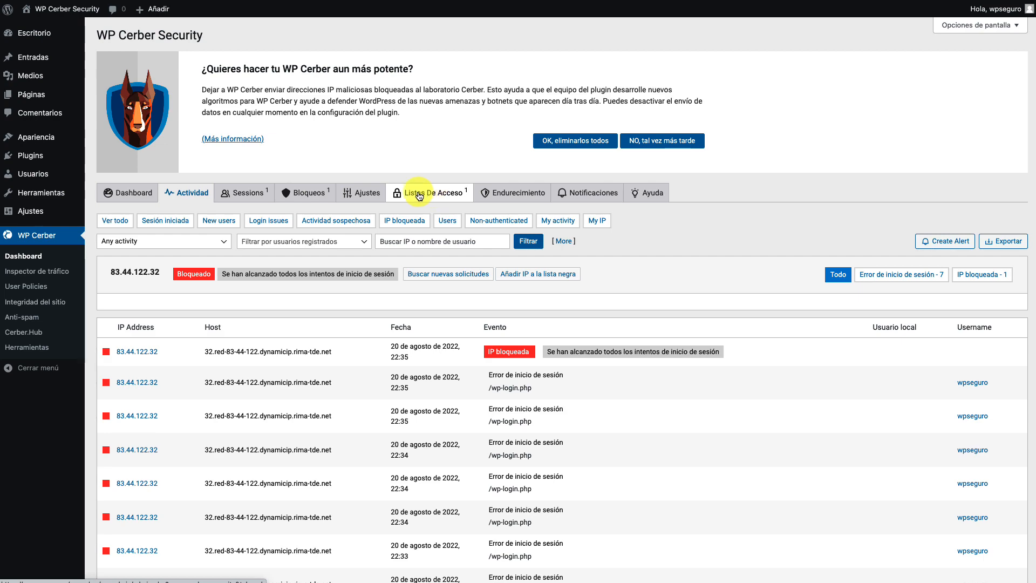
click(304, 197)
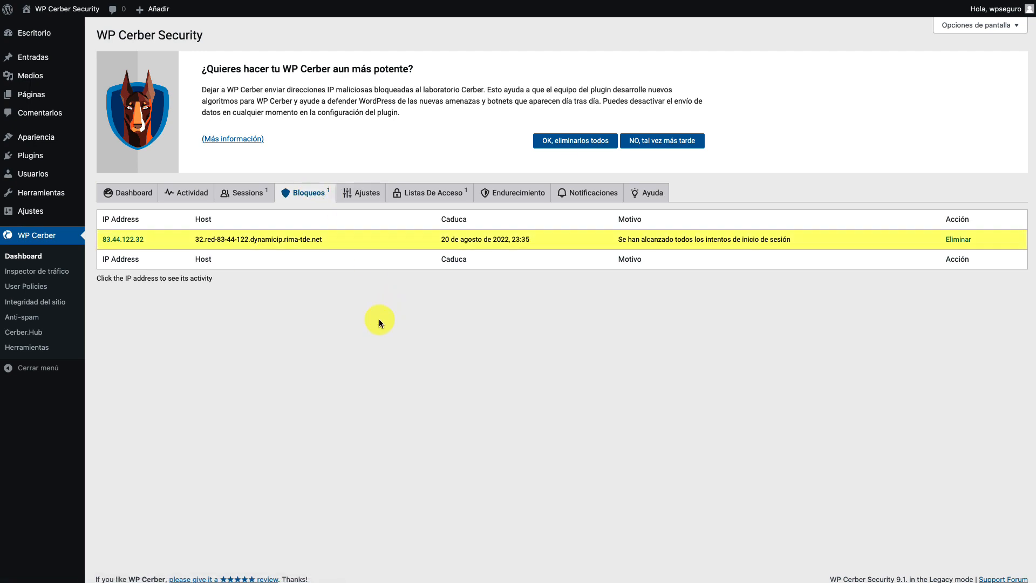
click(960, 240)
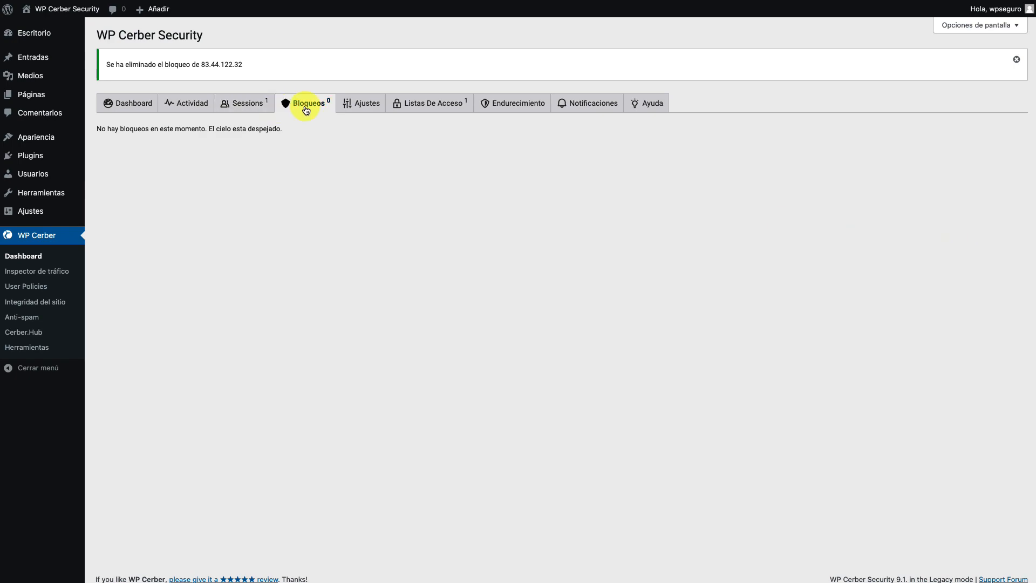
Step: Return to the full activity log and reload it to check for new login events
click(201, 104)
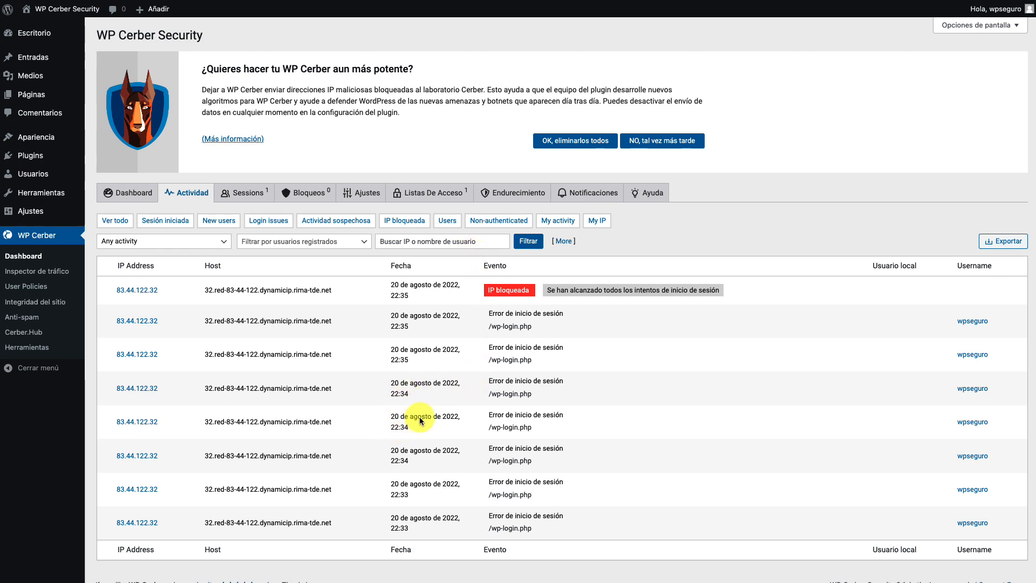
click(195, 198)
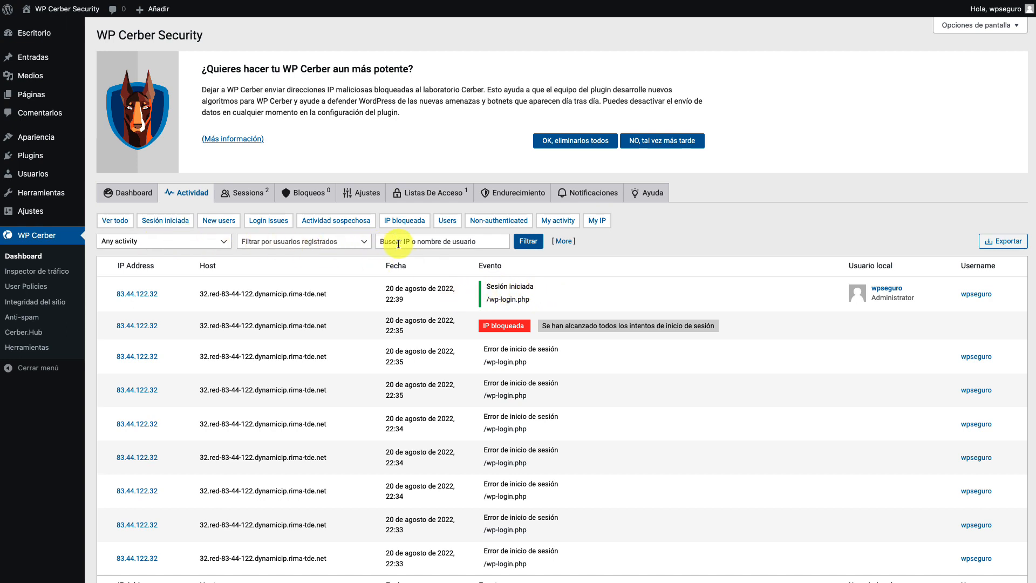
scroll(372, 313, down, 3)
scroll(371, 361, up, 3)
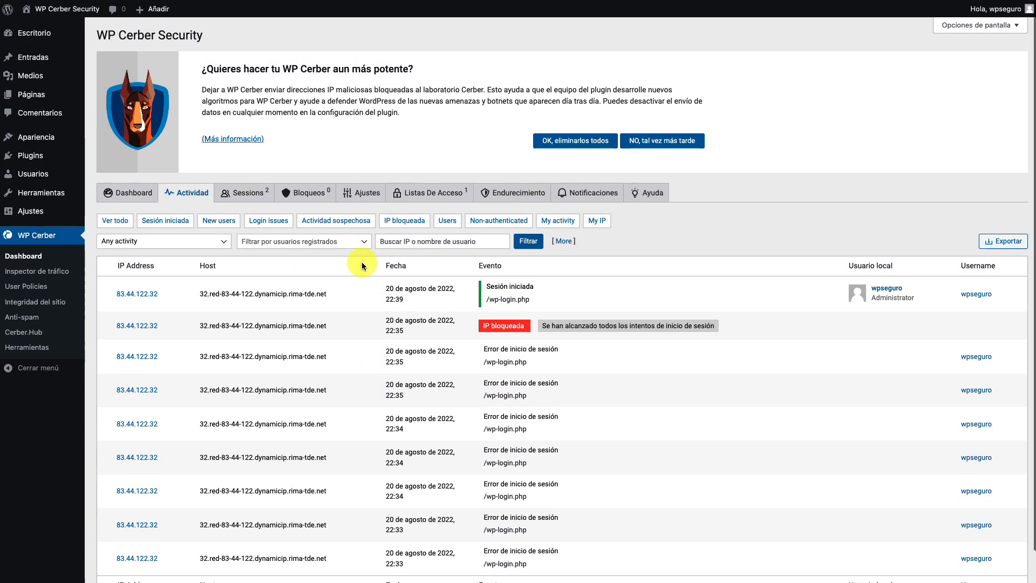
Step: Examine the activity log's filters for registered users, IP or username search, and event type
click(364, 244)
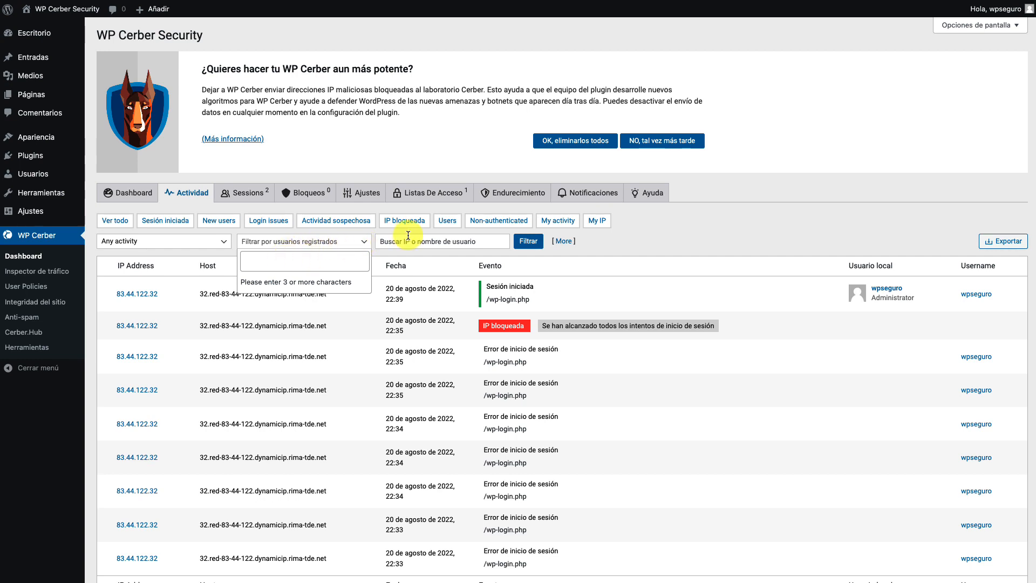
click(427, 242)
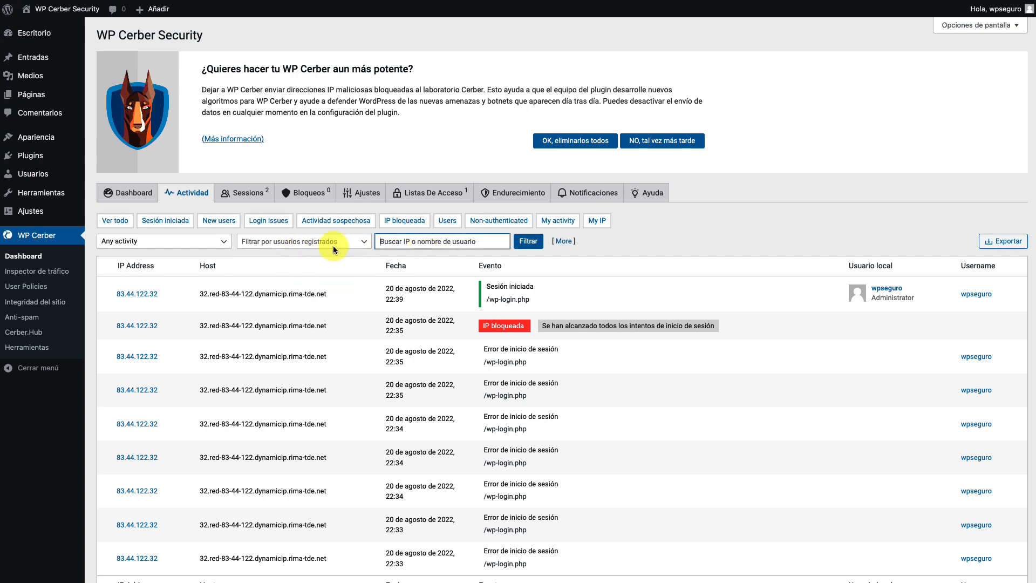
click(224, 245)
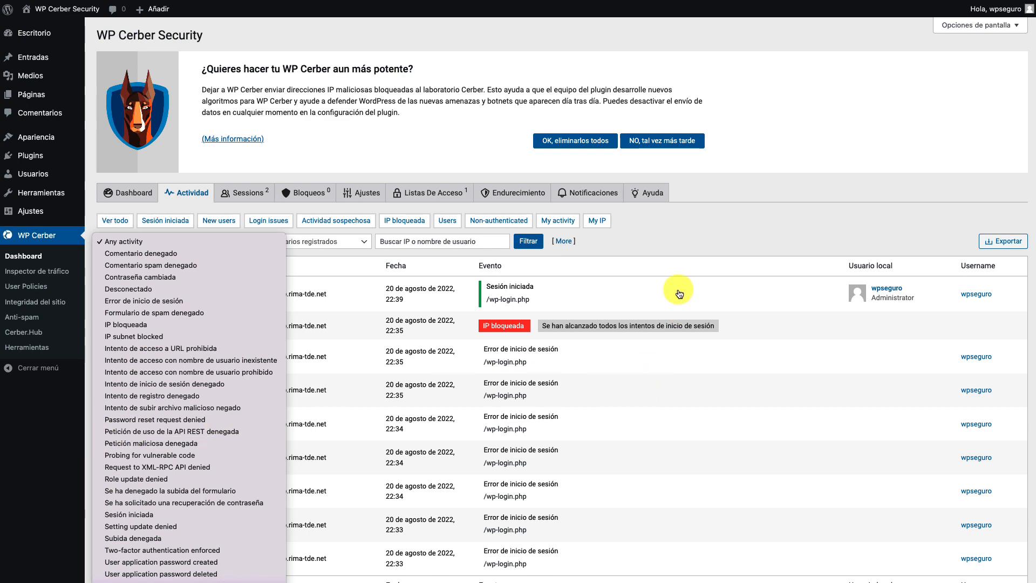
click(708, 229)
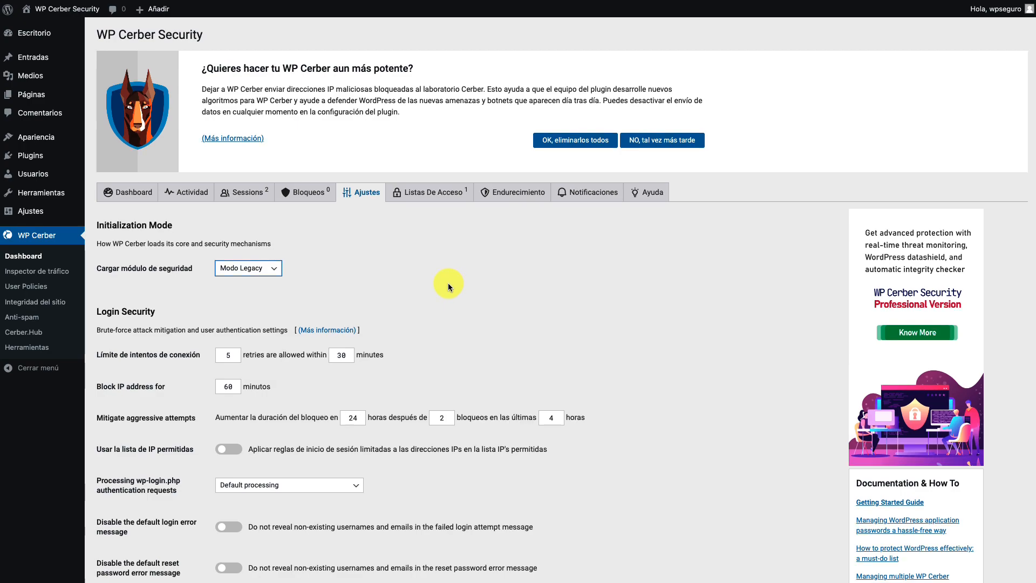
Step: Enable Show IP WHOIS data in the Personal Preferences of the plugin settings and save the changes
scroll(448, 283, down, 15)
scroll(422, 389, down, 5)
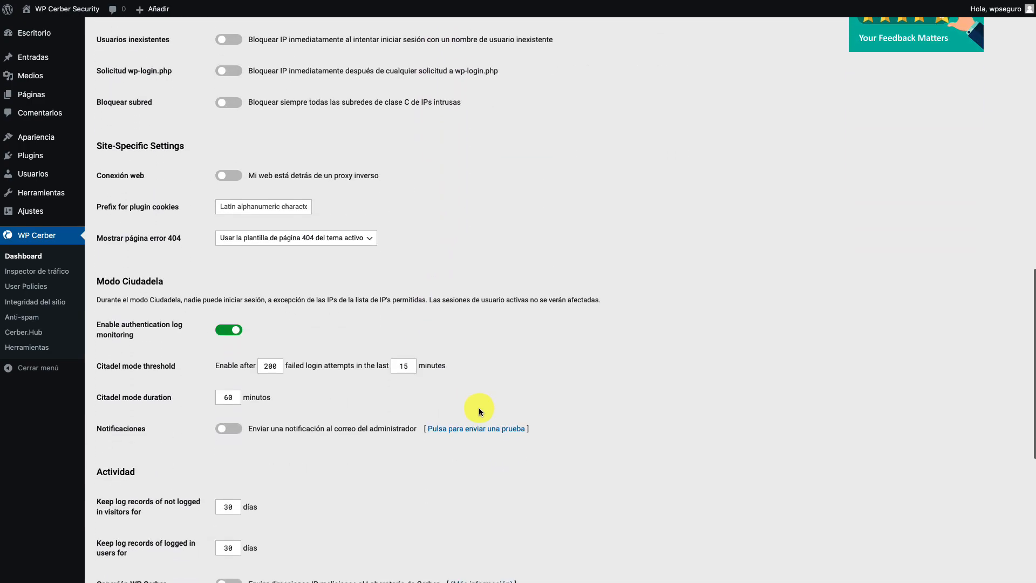
scroll(452, 511, down, 3)
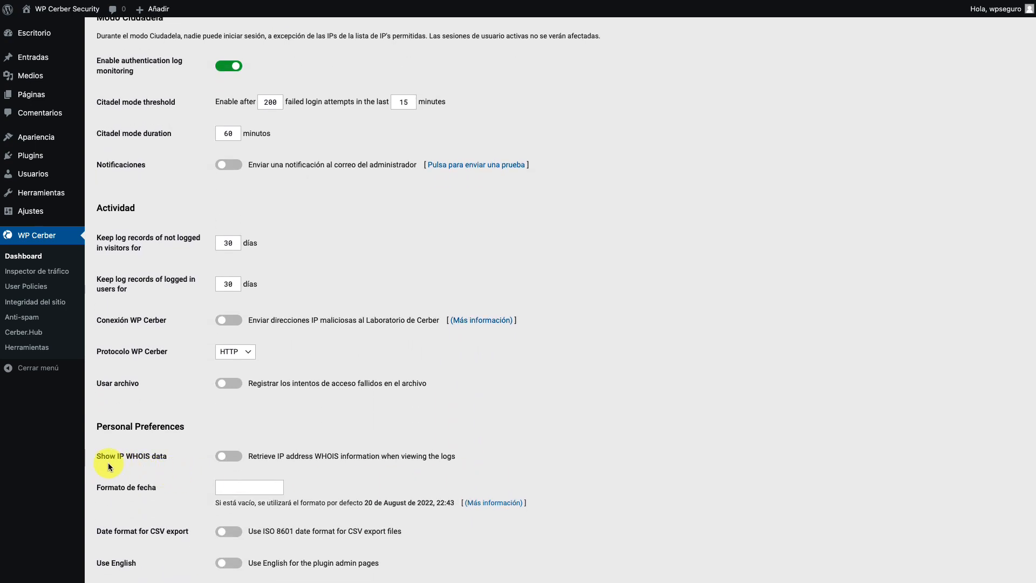
click(236, 459)
scroll(403, 480, down, 3)
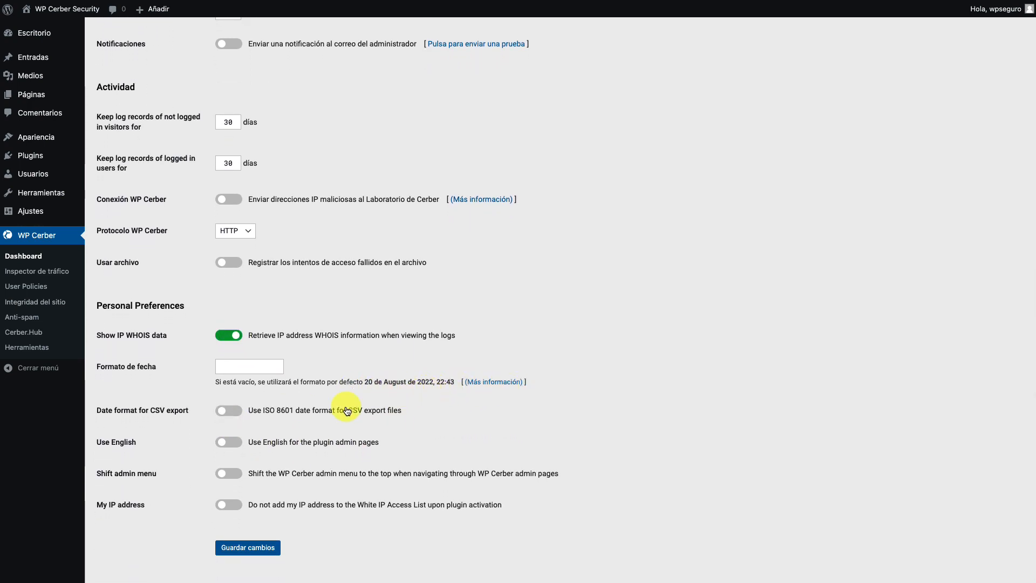
click(274, 545)
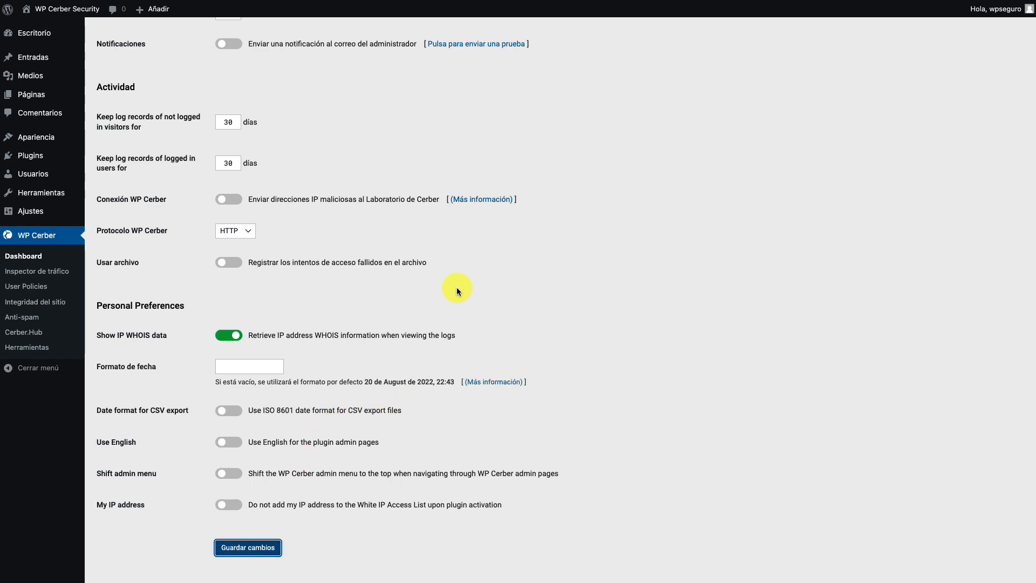
scroll(457, 287, up, 20)
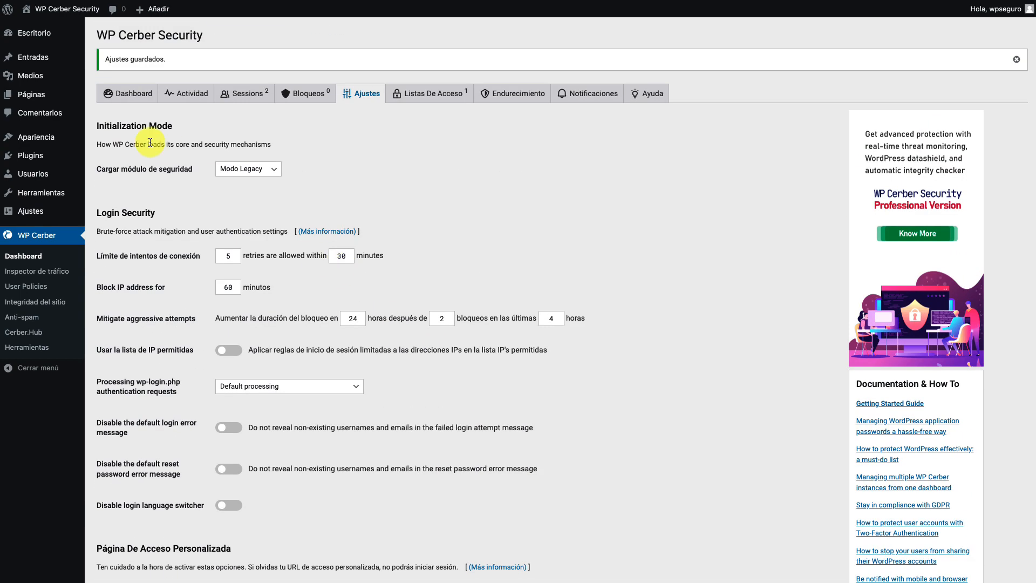
click(191, 102)
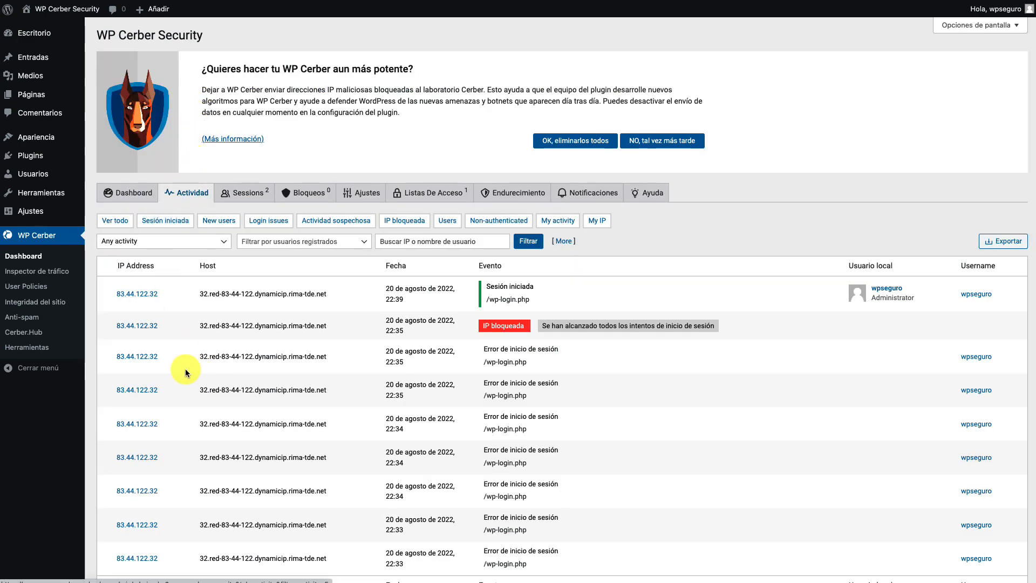
click(143, 327)
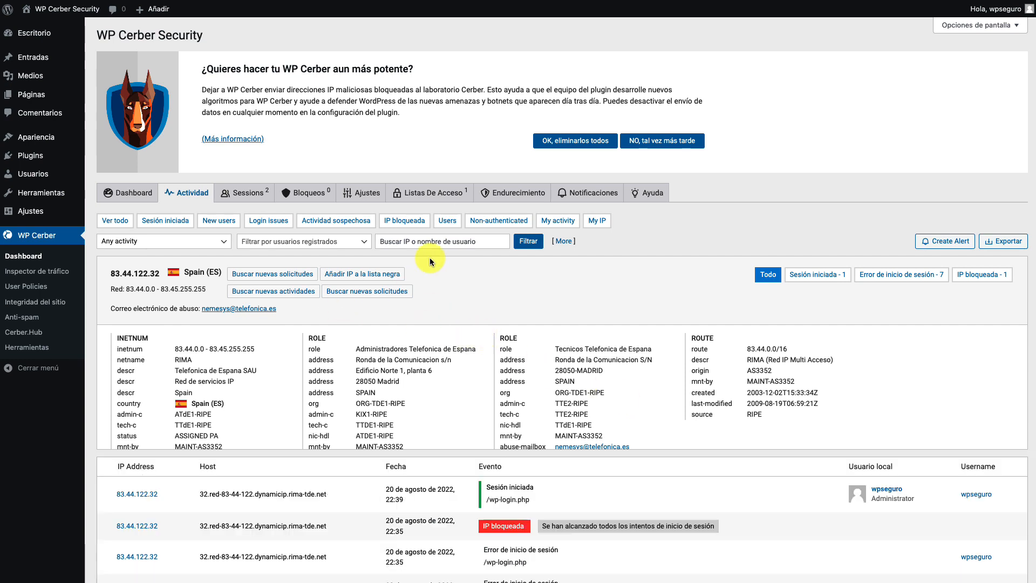
scroll(493, 273, down, 4)
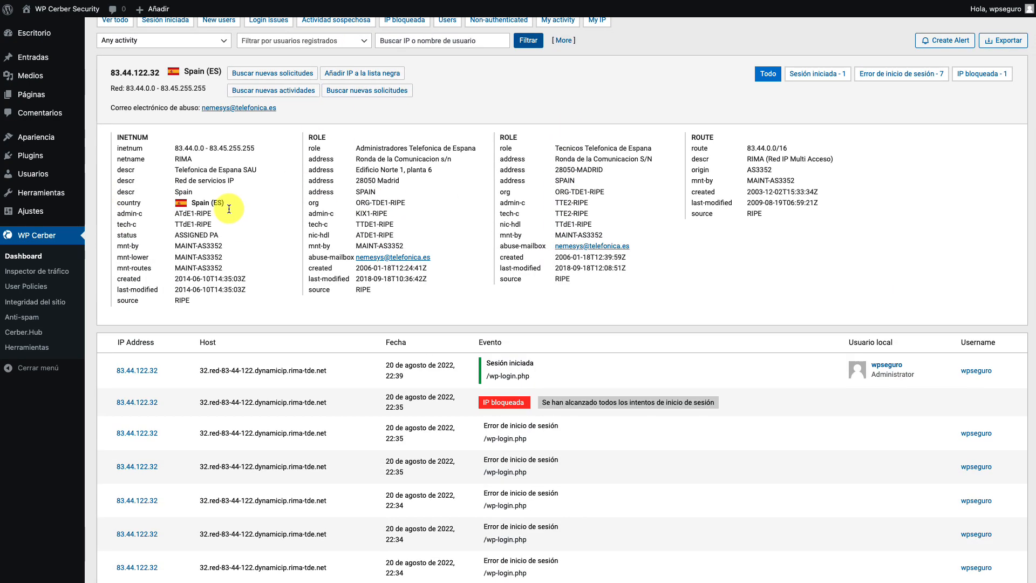
scroll(207, 225, up, 1)
scroll(207, 225, up, 1)
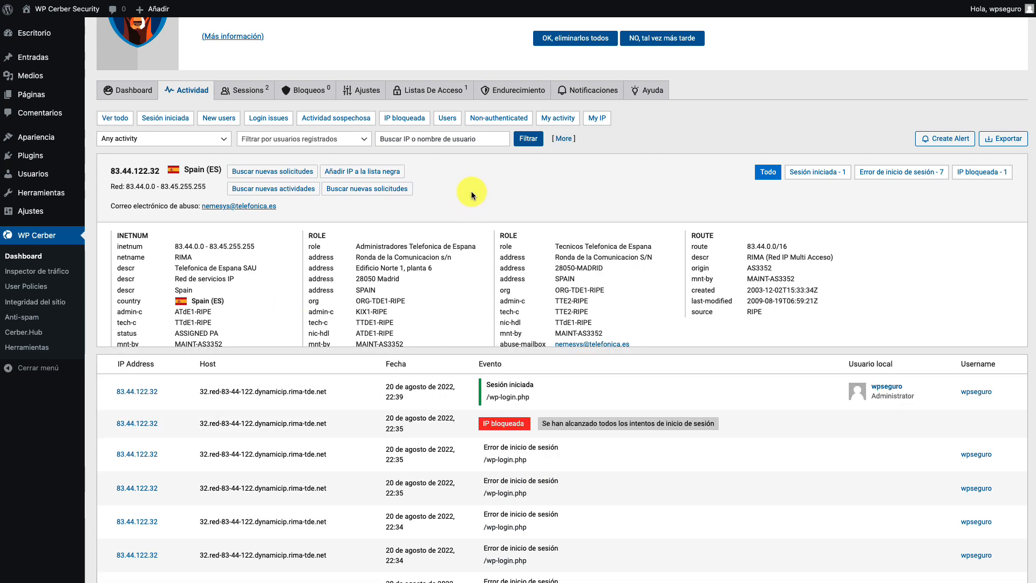
scroll(472, 192, up, 2)
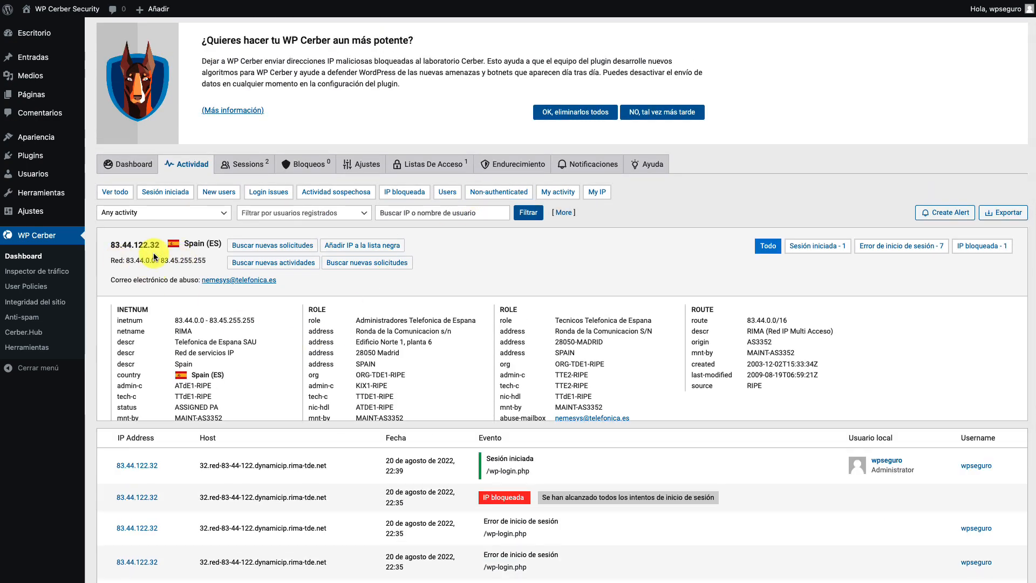
click(139, 472)
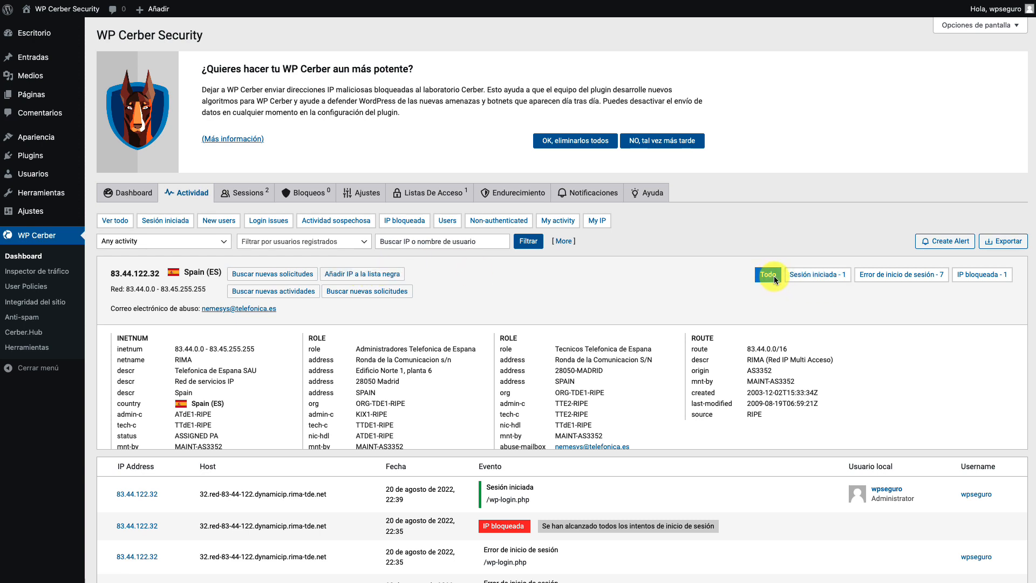
click(821, 279)
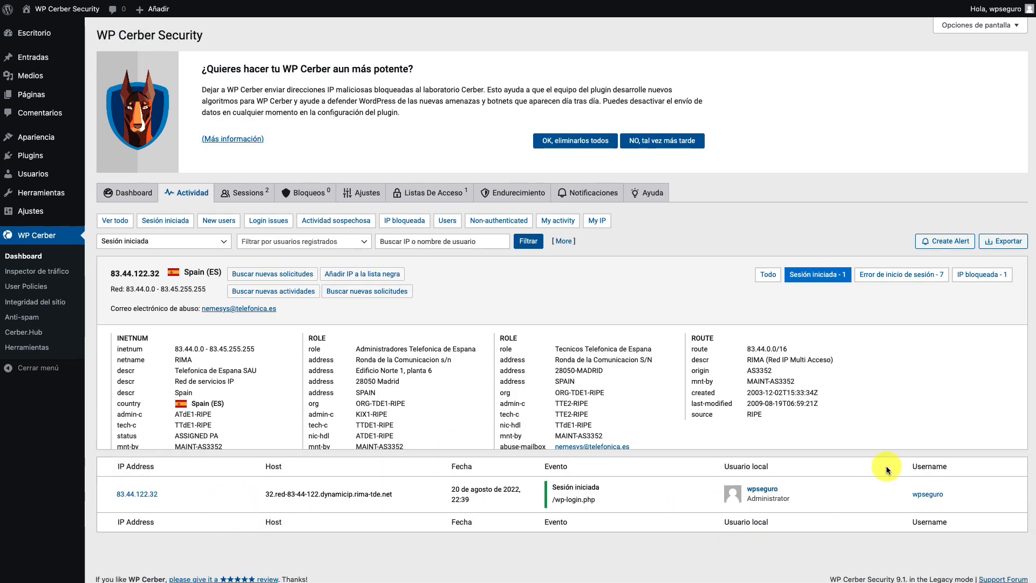
click(979, 276)
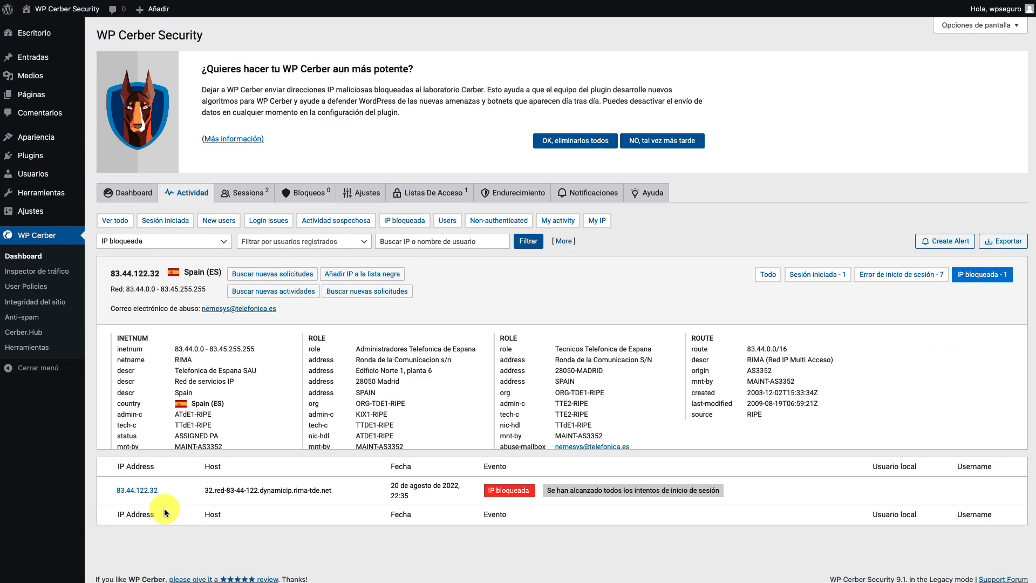
mouse_move(919, 395)
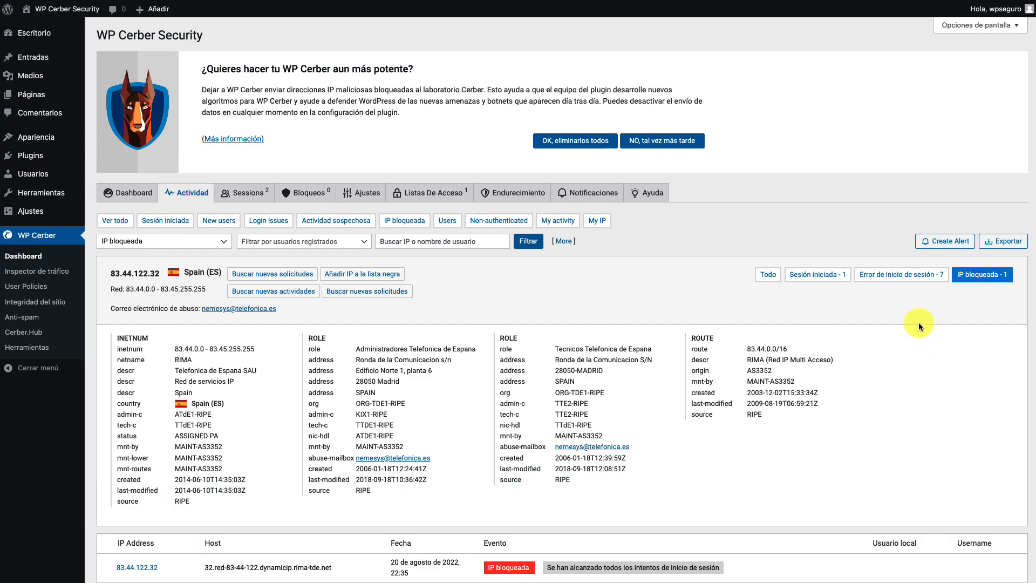
click(893, 277)
scroll(649, 374, down, 3)
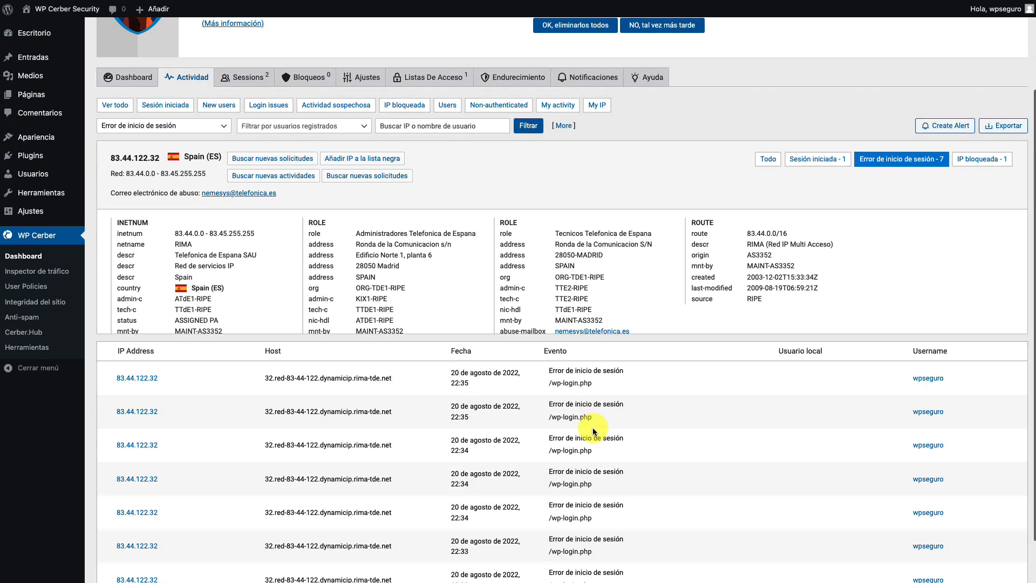
scroll(593, 427, down, 2)
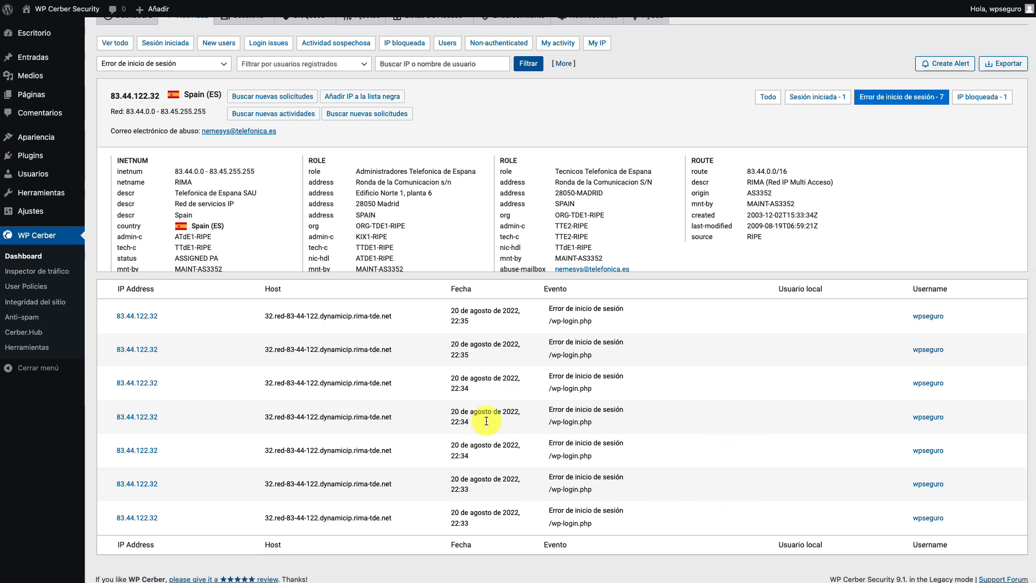
scroll(487, 421, up, 5)
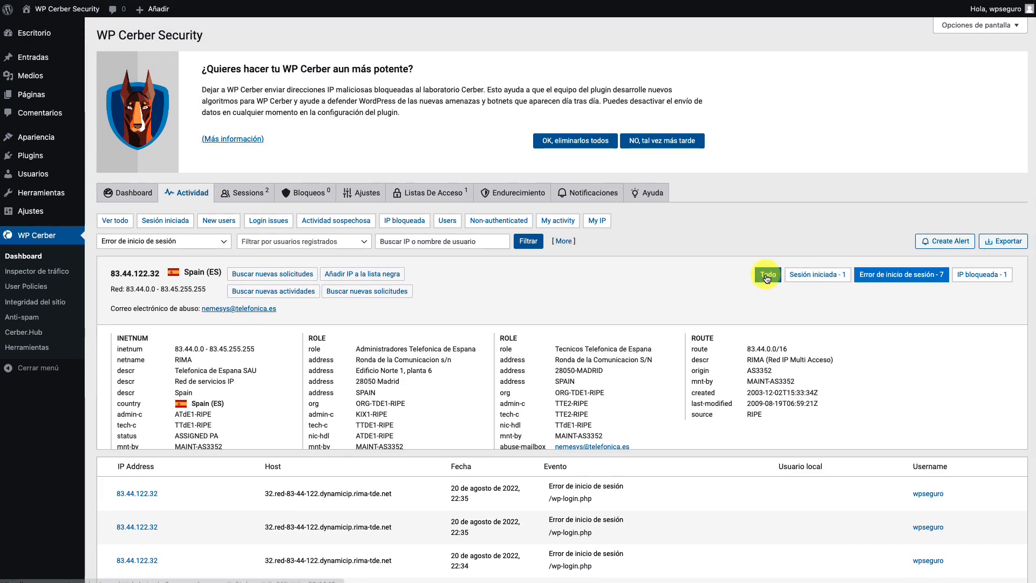
click(767, 277)
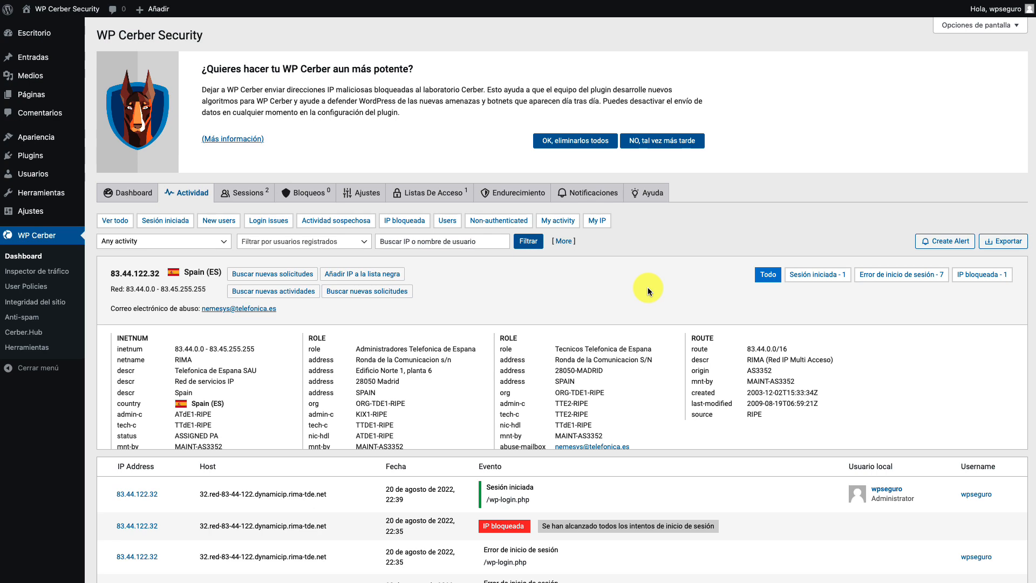
Step: Open the plugin's main settings and look over the initialization mode and login security options
click(362, 194)
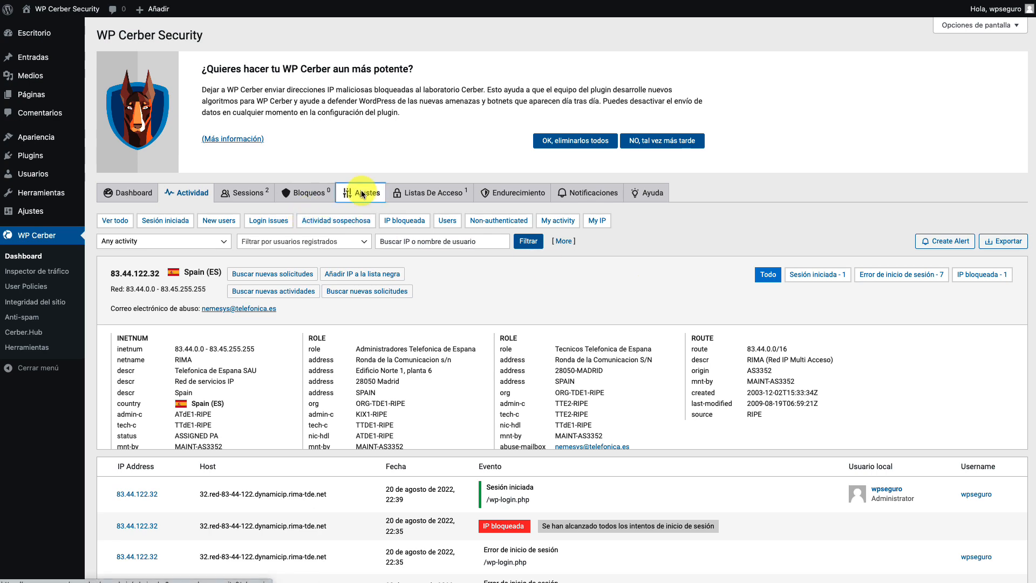
scroll(347, 238, down, 6)
scroll(301, 435, up, 6)
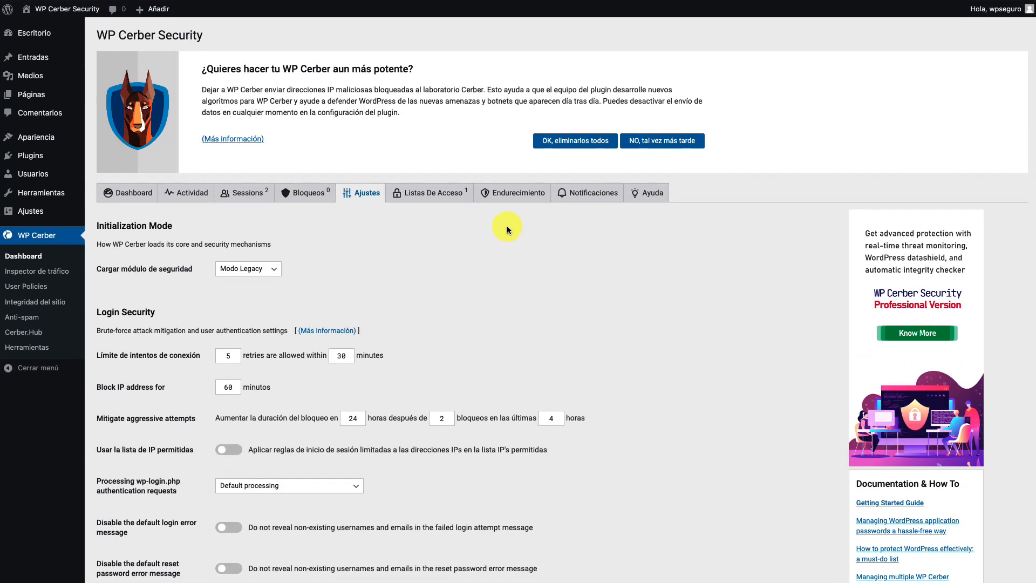
Step: Enable Desactivar XML-RPC and Desactivar feeds in the plugin's Endurecimiento settings and save the changes
click(517, 194)
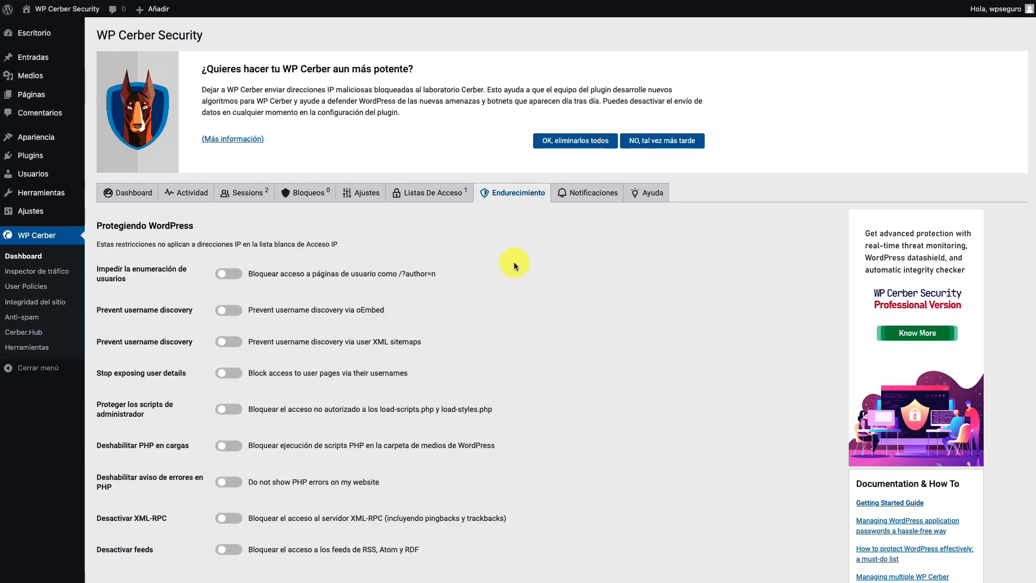
scroll(513, 261, down, 2)
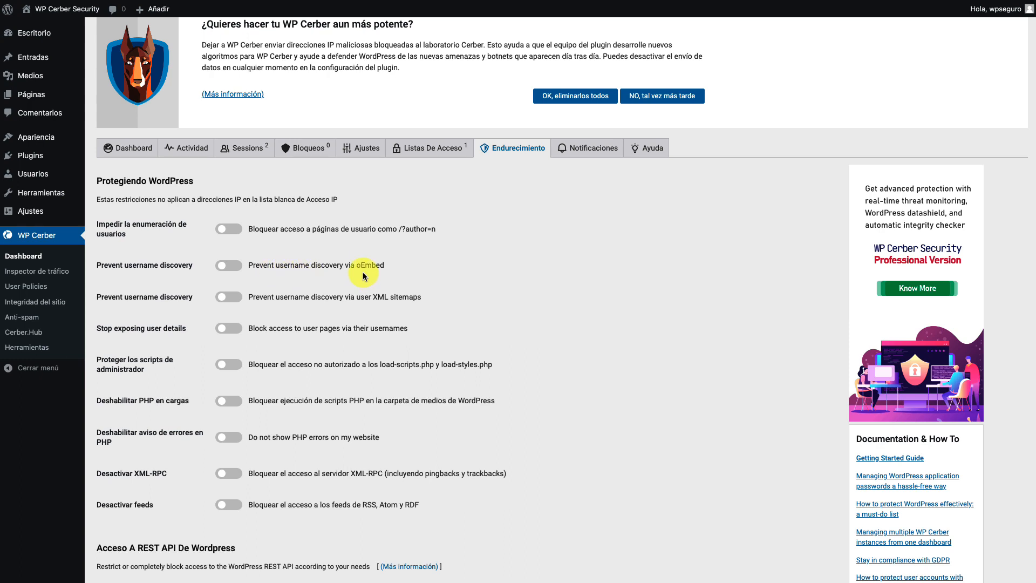
click(230, 473)
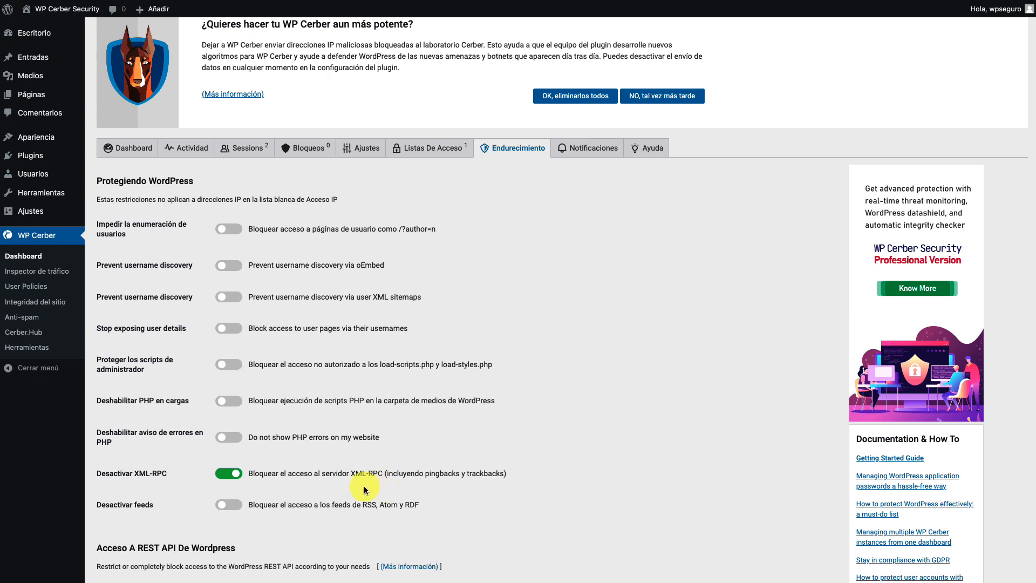
click(229, 504)
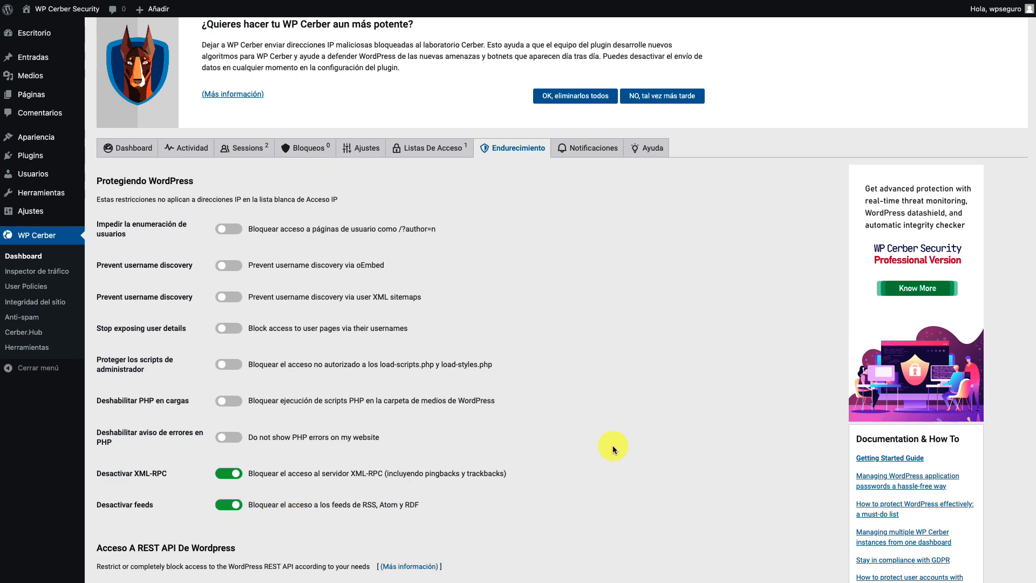
scroll(675, 461, down, 3)
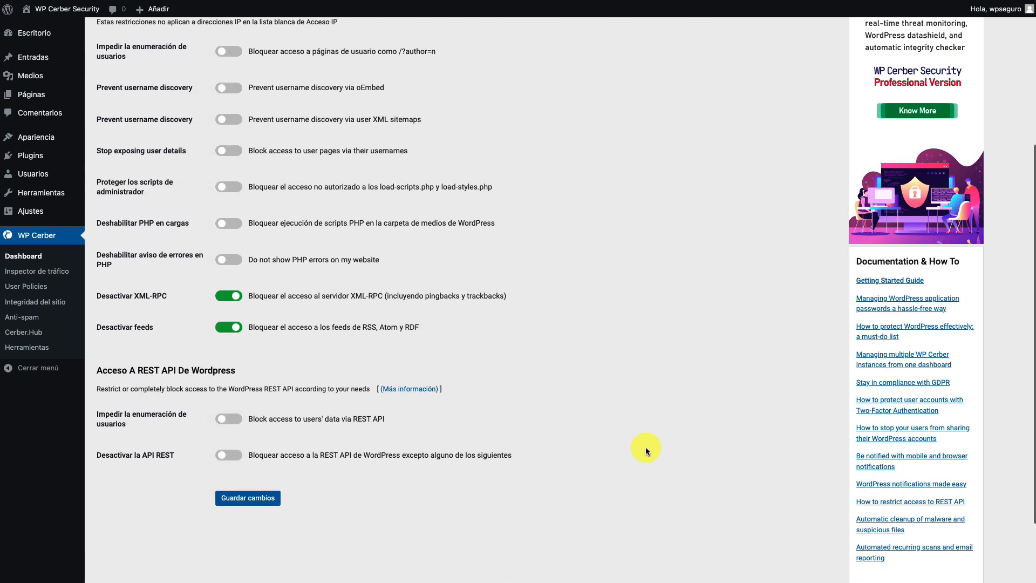
scroll(642, 446, up, 6)
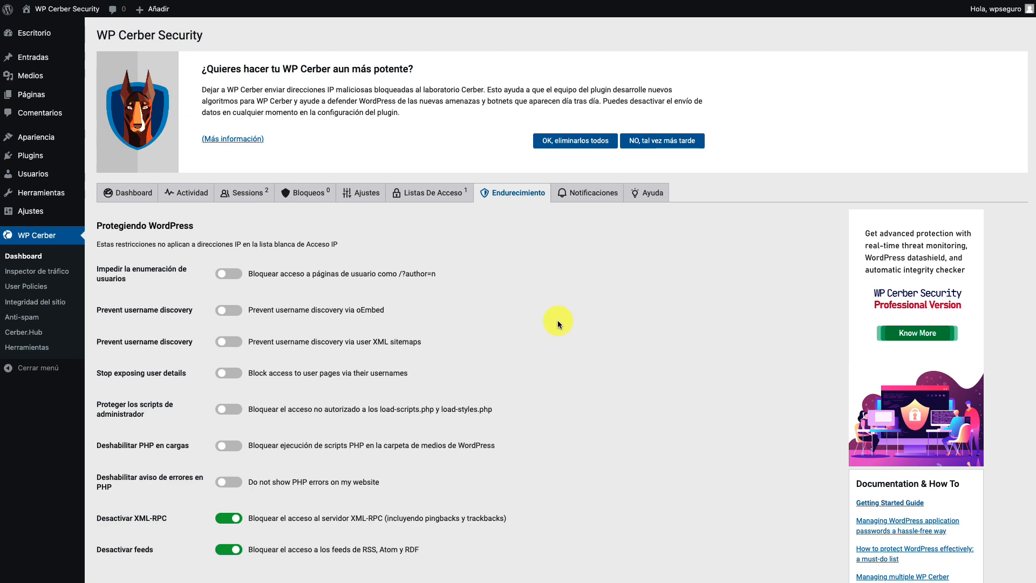
scroll(559, 322, down, 4)
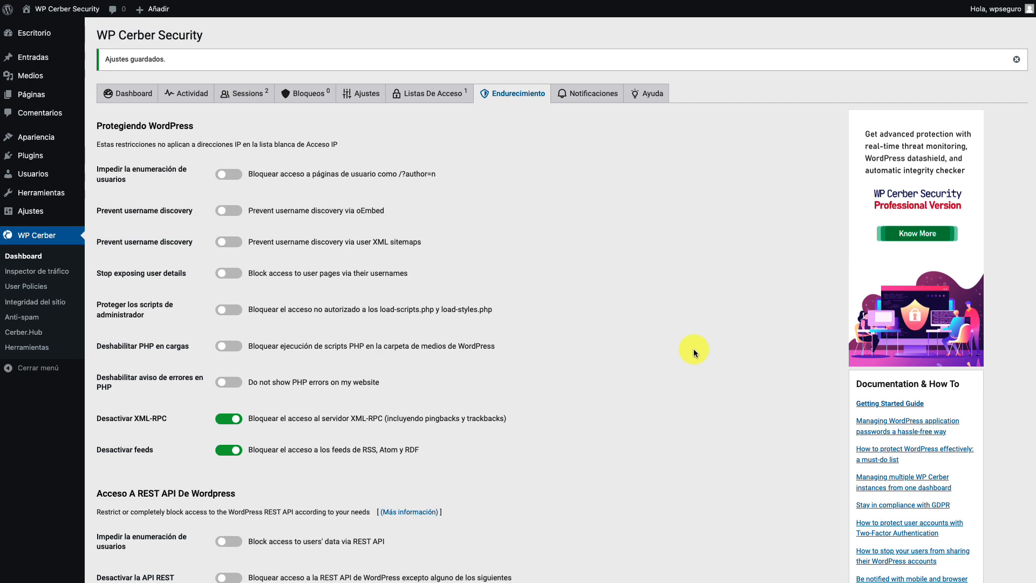
Step: Return to the complete activity log and look over its recorded login and block events
click(186, 93)
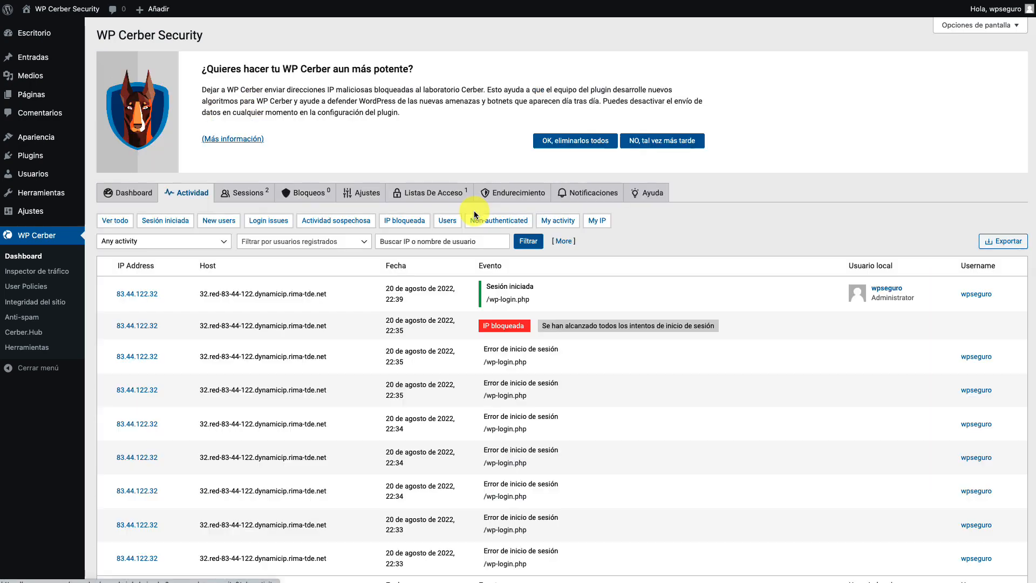
scroll(350, 338, down, 2)
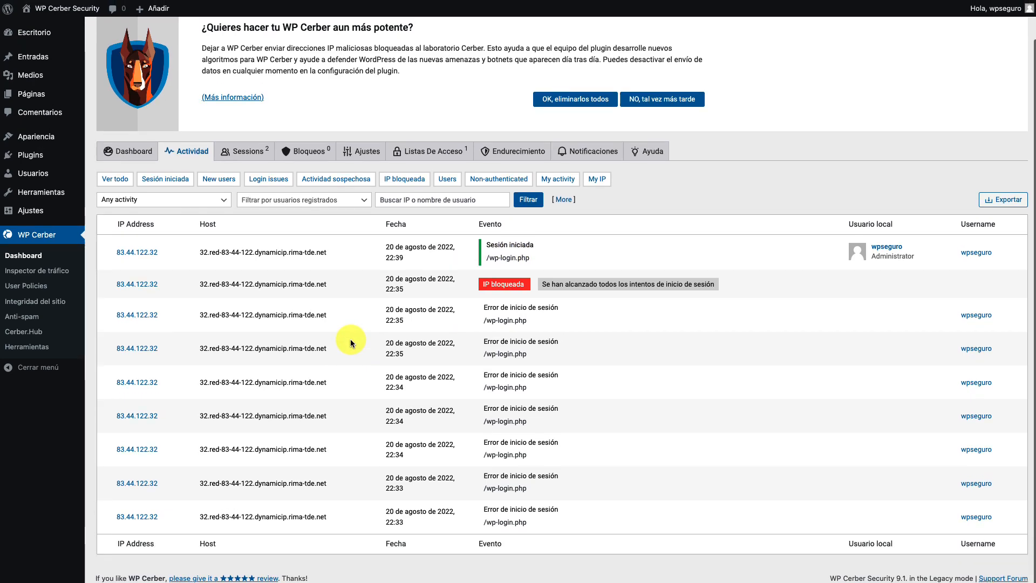
scroll(351, 339, up, 2)
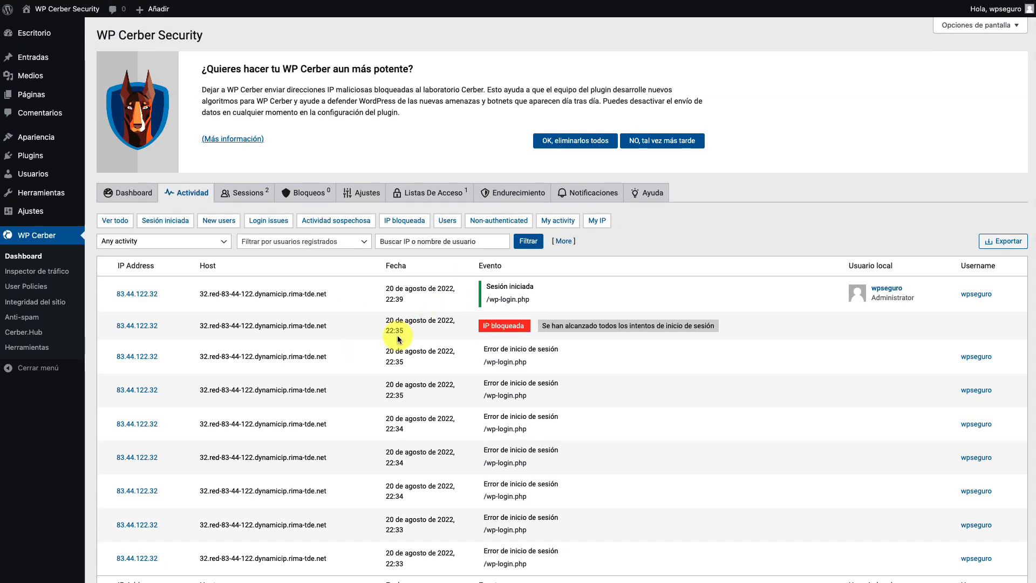